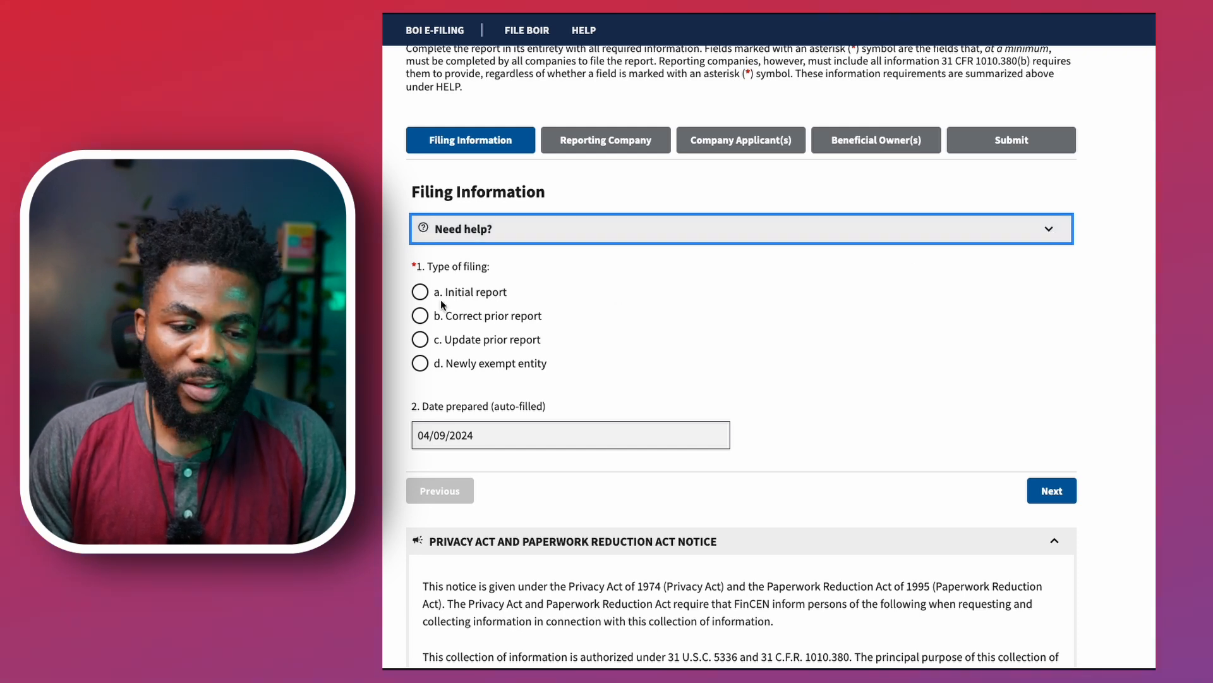
# Choose Initial report as the type of filing
pyautogui.click(421, 294)
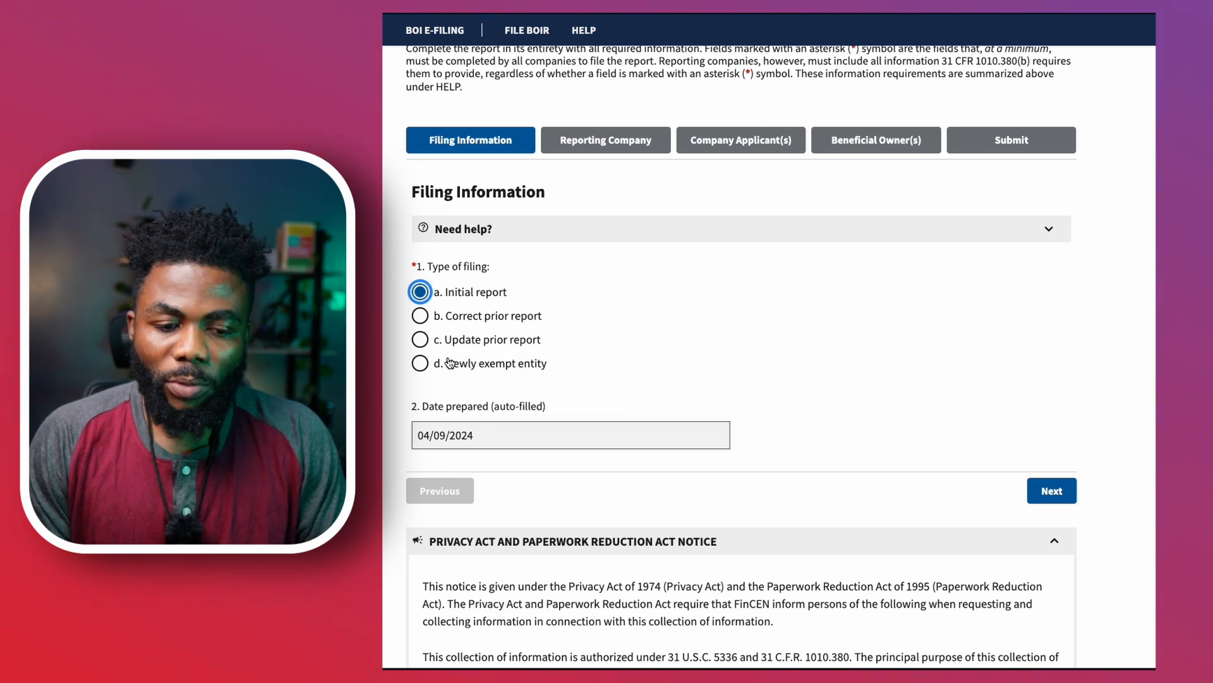
pyautogui.moveTo(448, 362)
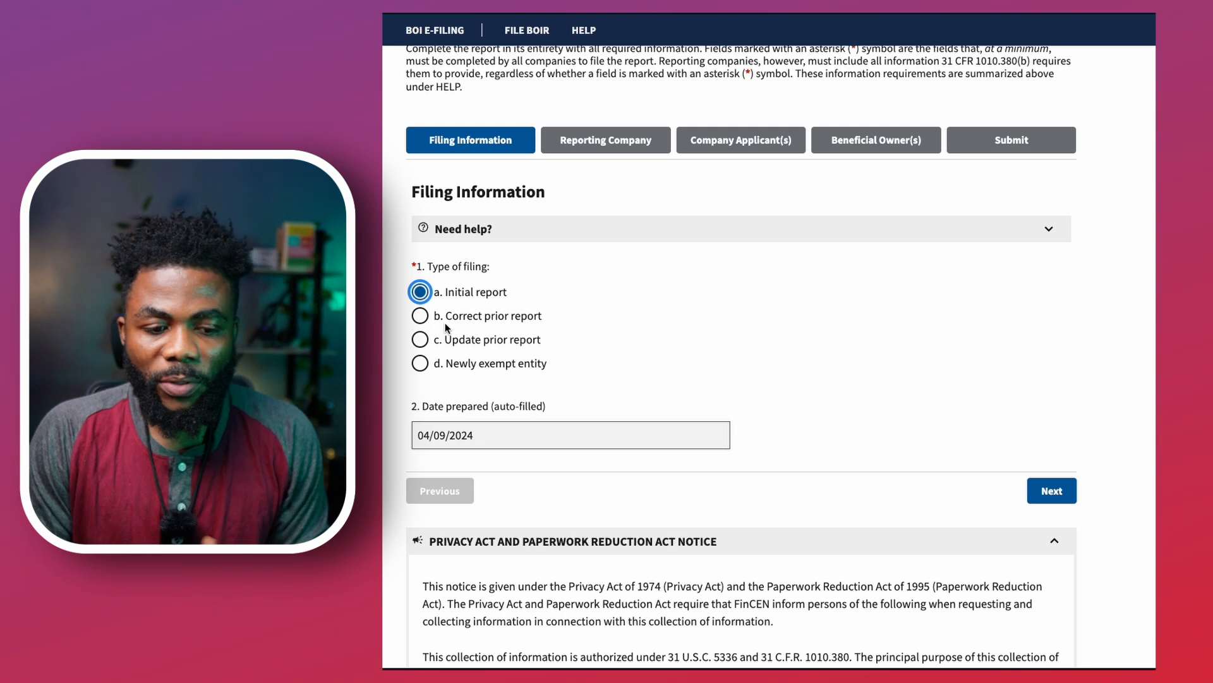
pyautogui.moveTo(445, 322)
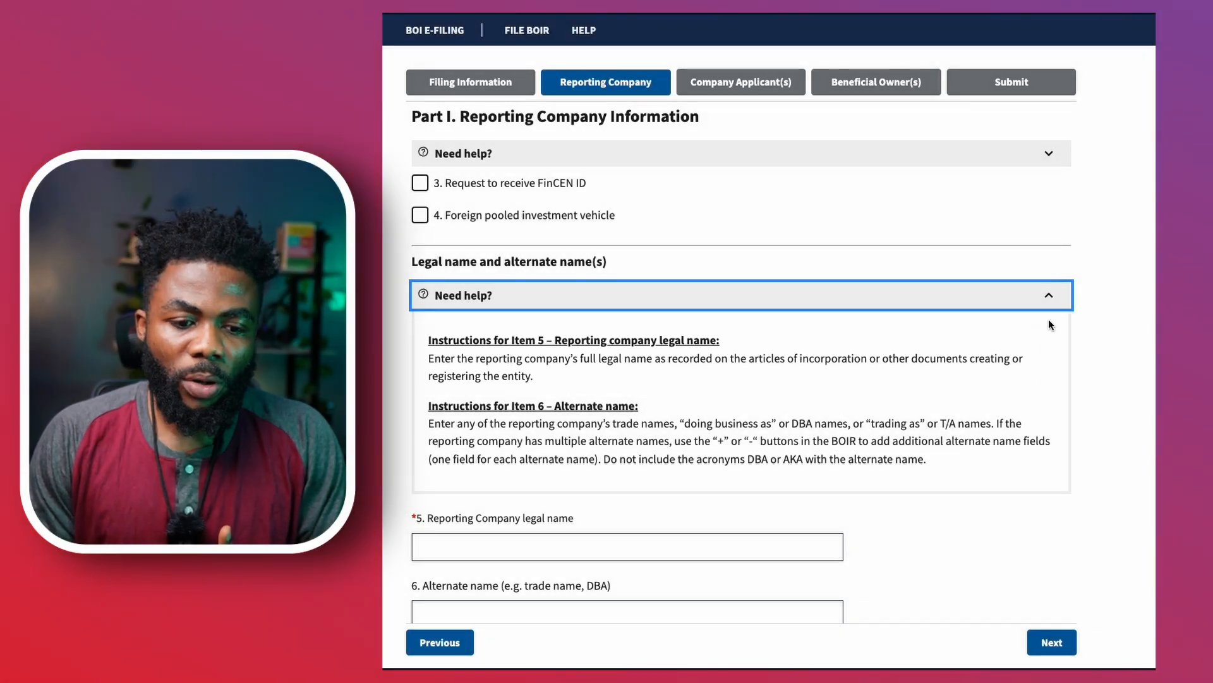
# Copy the LLC's name from its company information page into the Reporting Company legal name field
pyautogui.click(1049, 296)
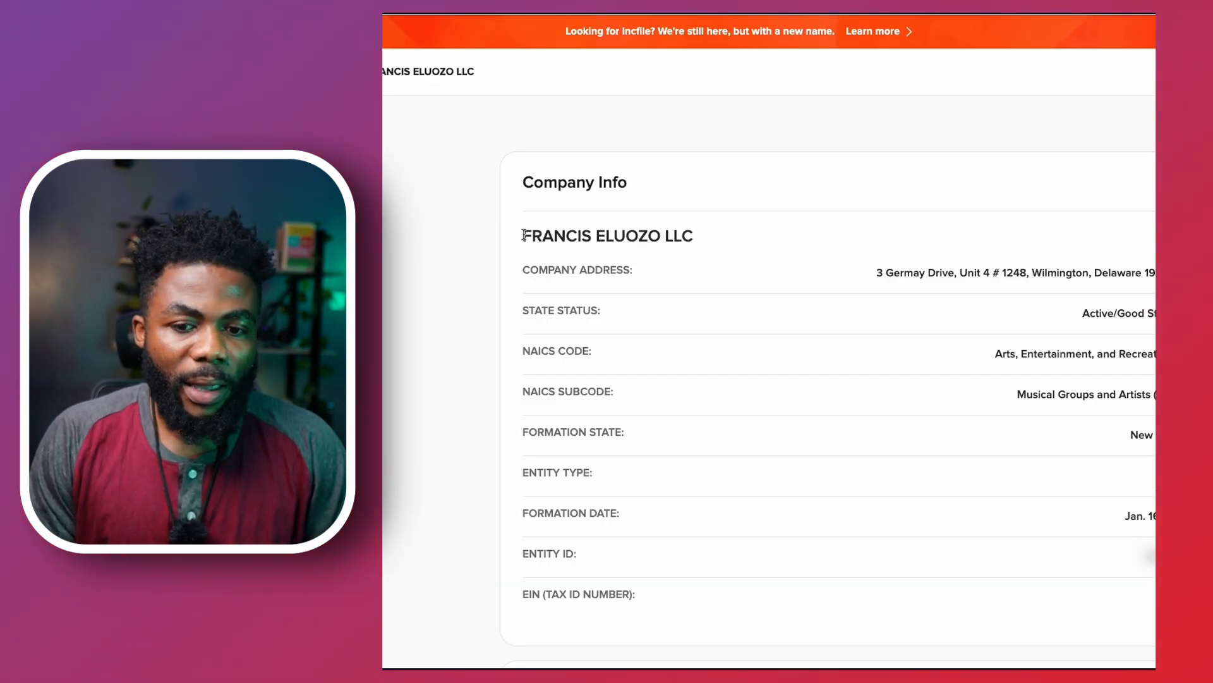
pyautogui.moveTo(520, 235); pyautogui.dragTo(733, 238)
pyautogui.press('super+c')
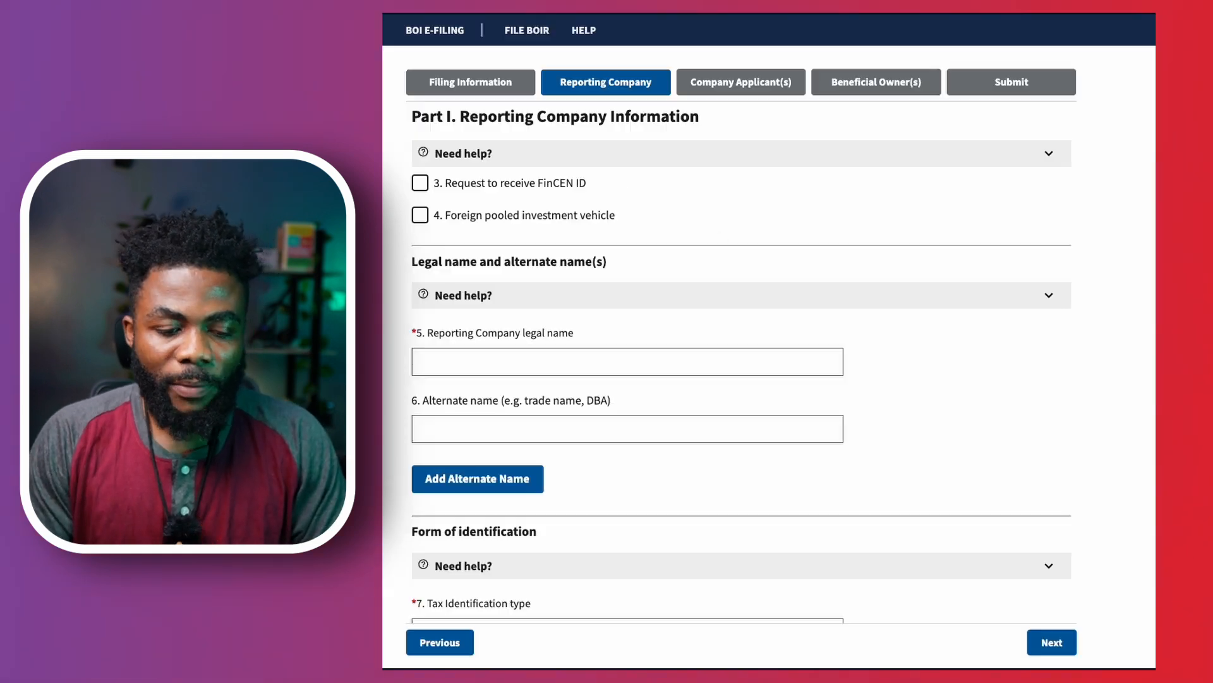
pyautogui.click(527, 360)
pyautogui.press('super+v')
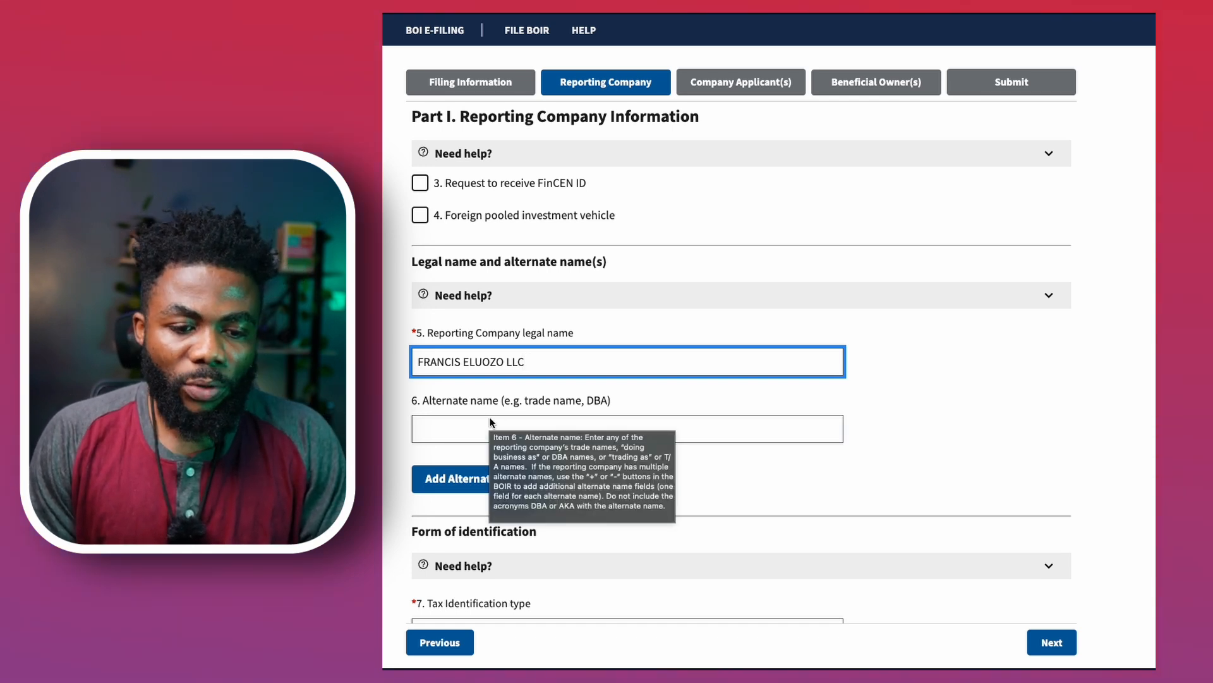
# Set the reporting company's tax identification type to Foreign
pyautogui.scroll(-2, 745, 373)
pyautogui.scroll(-3, 746, 378)
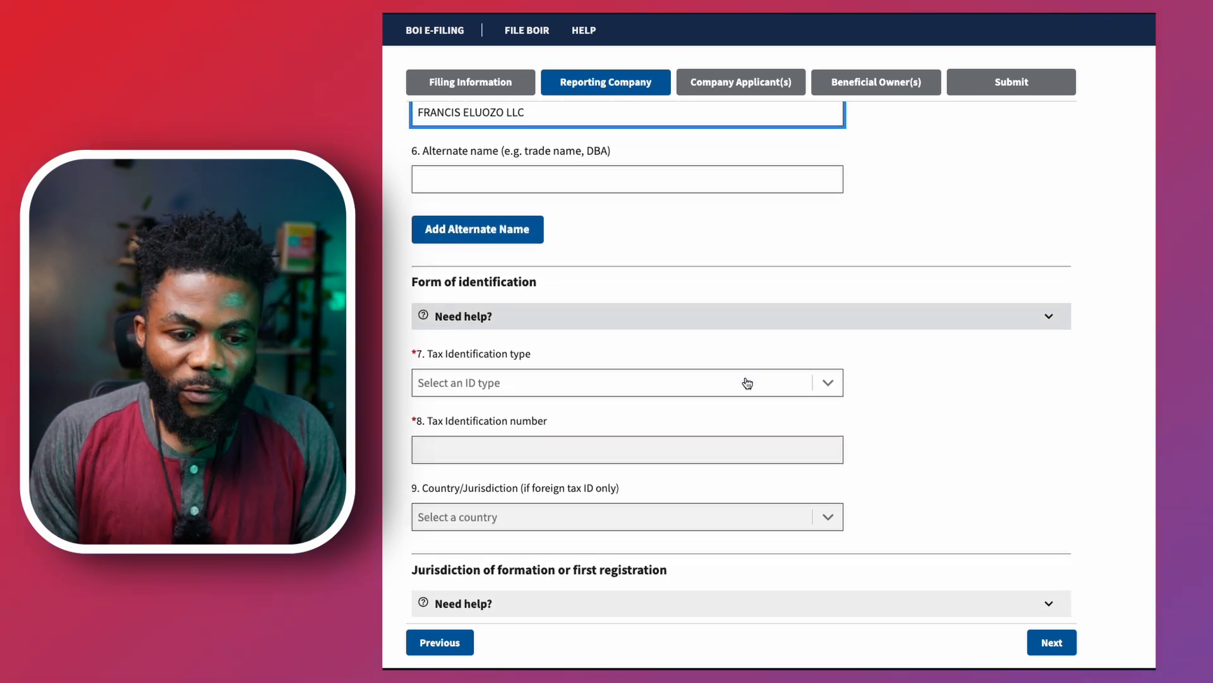
pyautogui.scroll(-1, 746, 380)
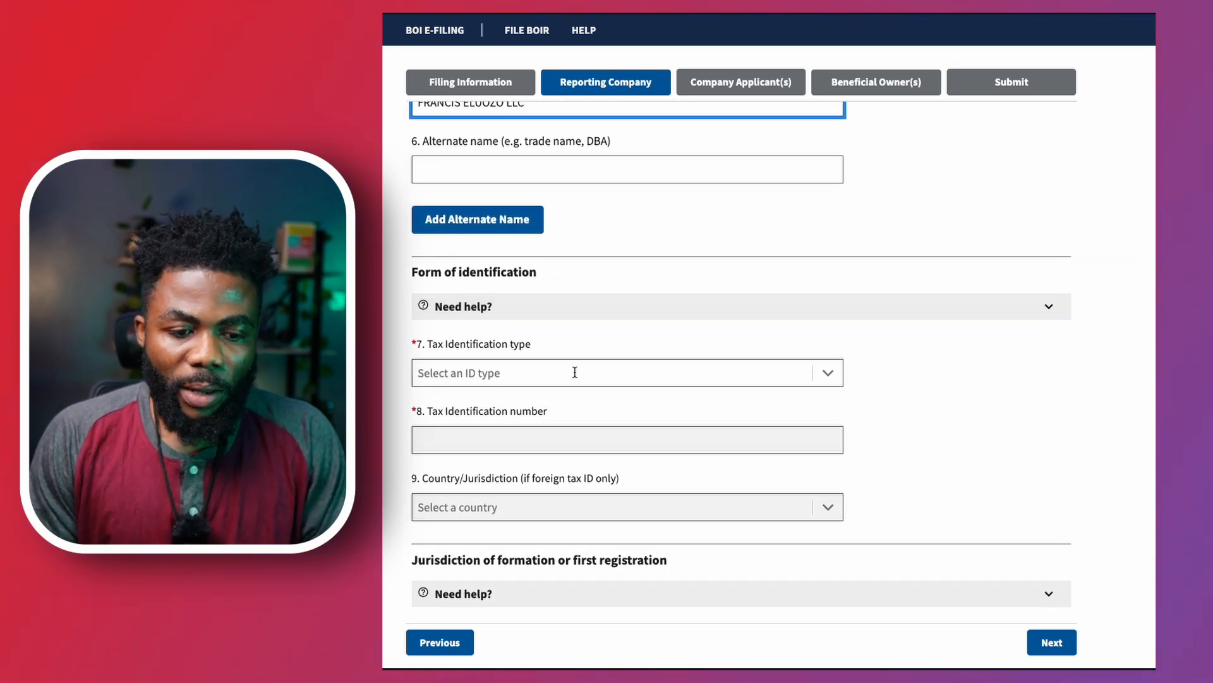
pyautogui.moveTo(575, 373)
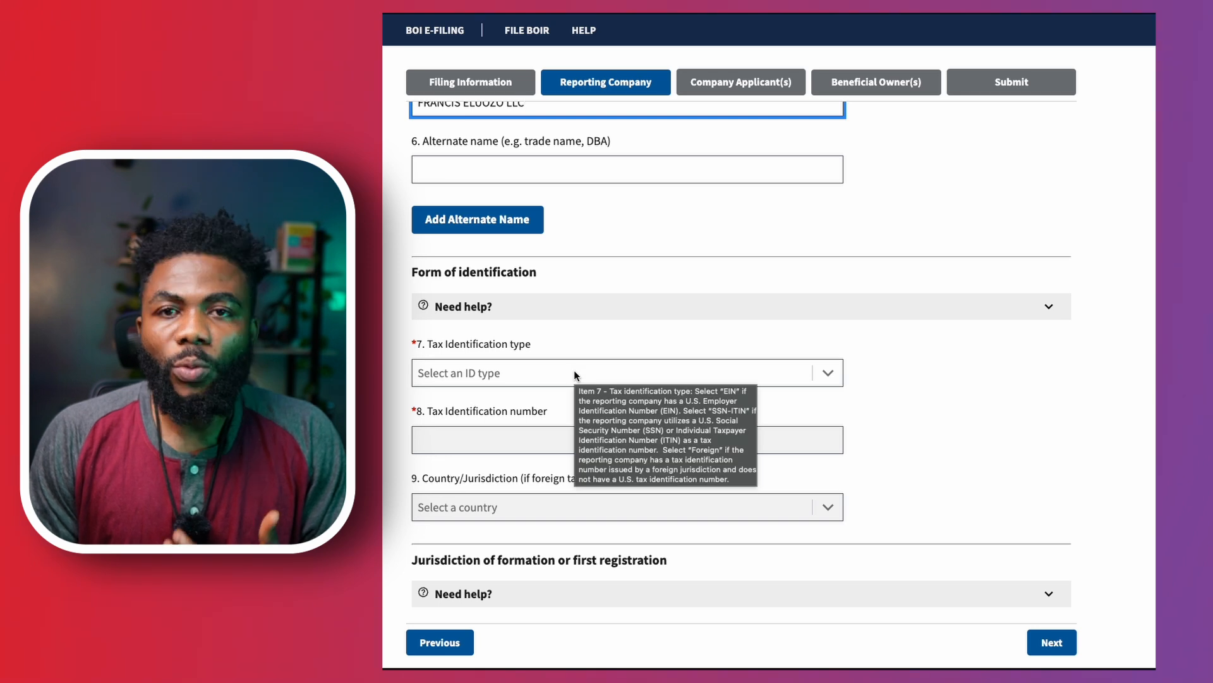
pyautogui.scroll(-1, 574, 370)
pyautogui.click(627, 347)
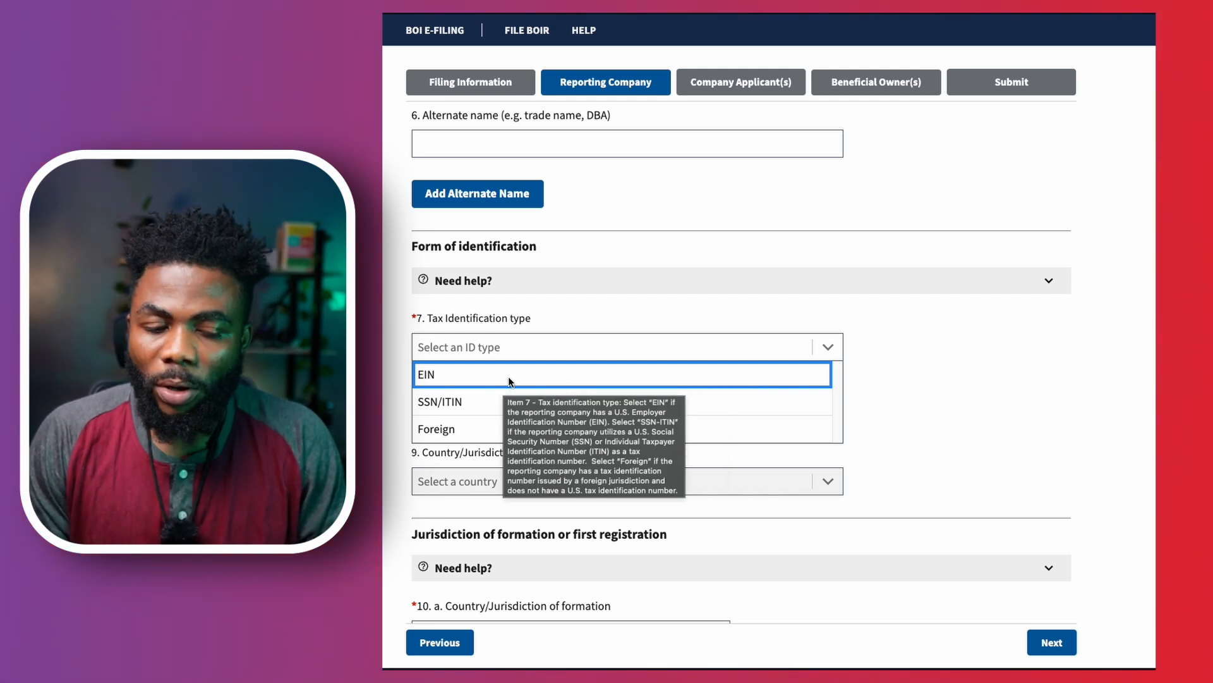
pyautogui.click(459, 430)
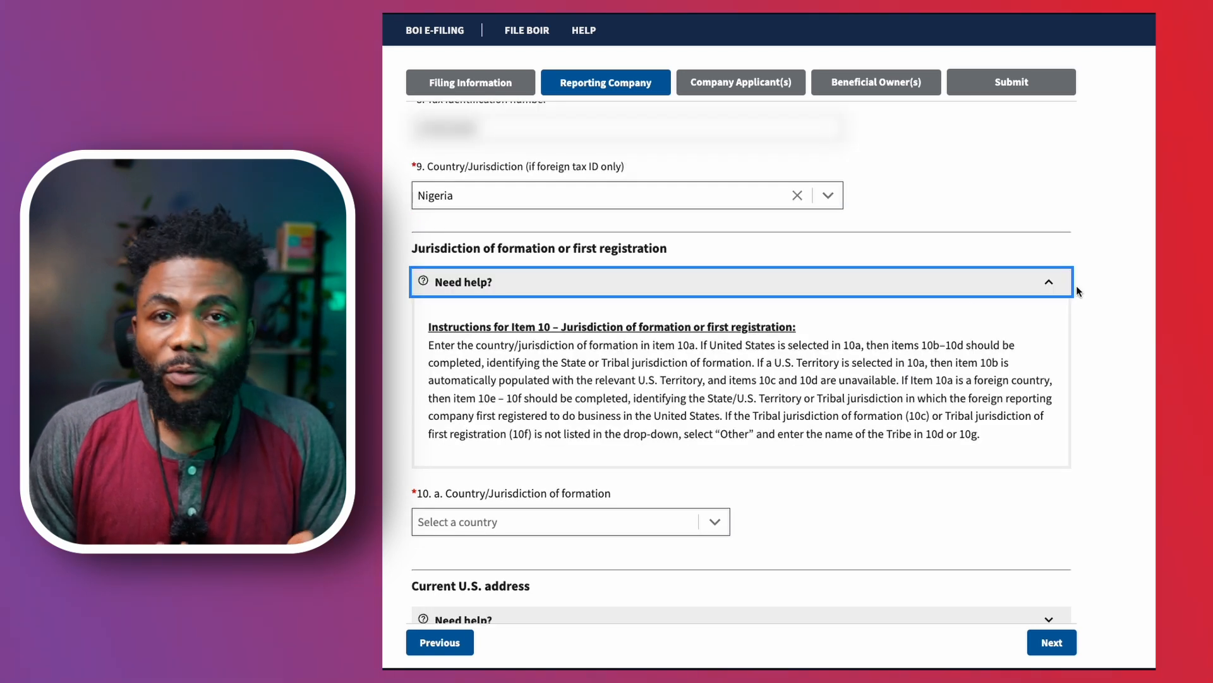
# Set the country of formation to United States of America and the state of formation to New Mexico
pyautogui.click(1050, 285)
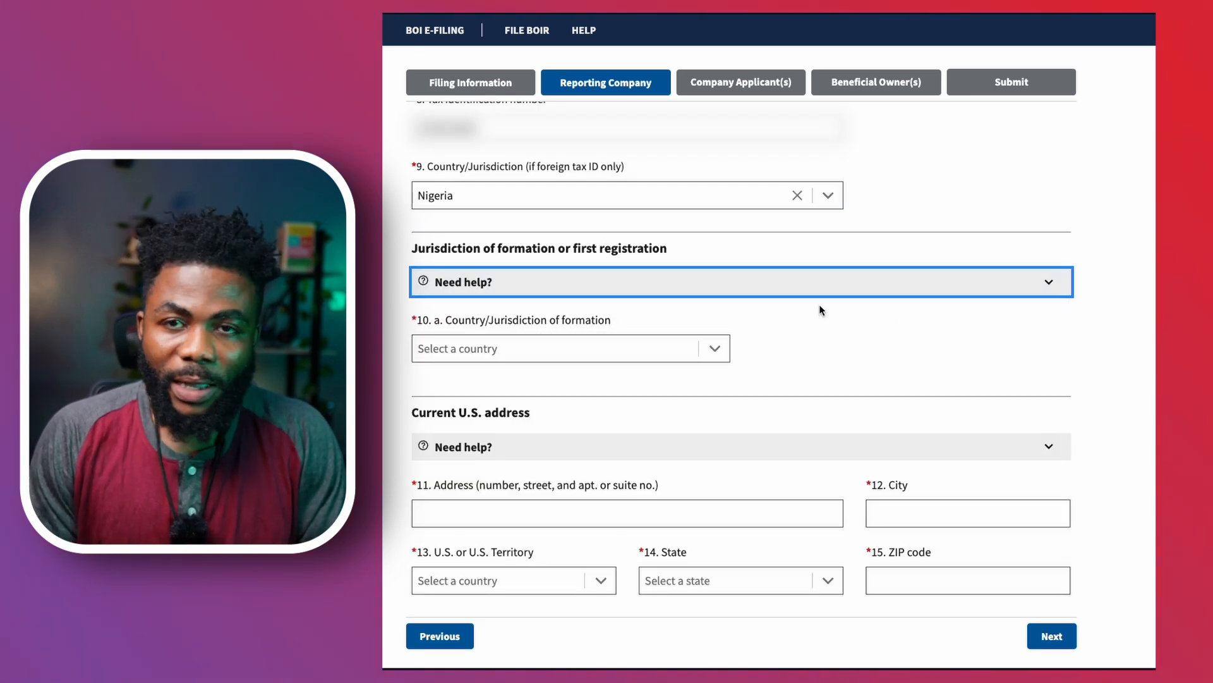
pyautogui.moveTo(820, 306)
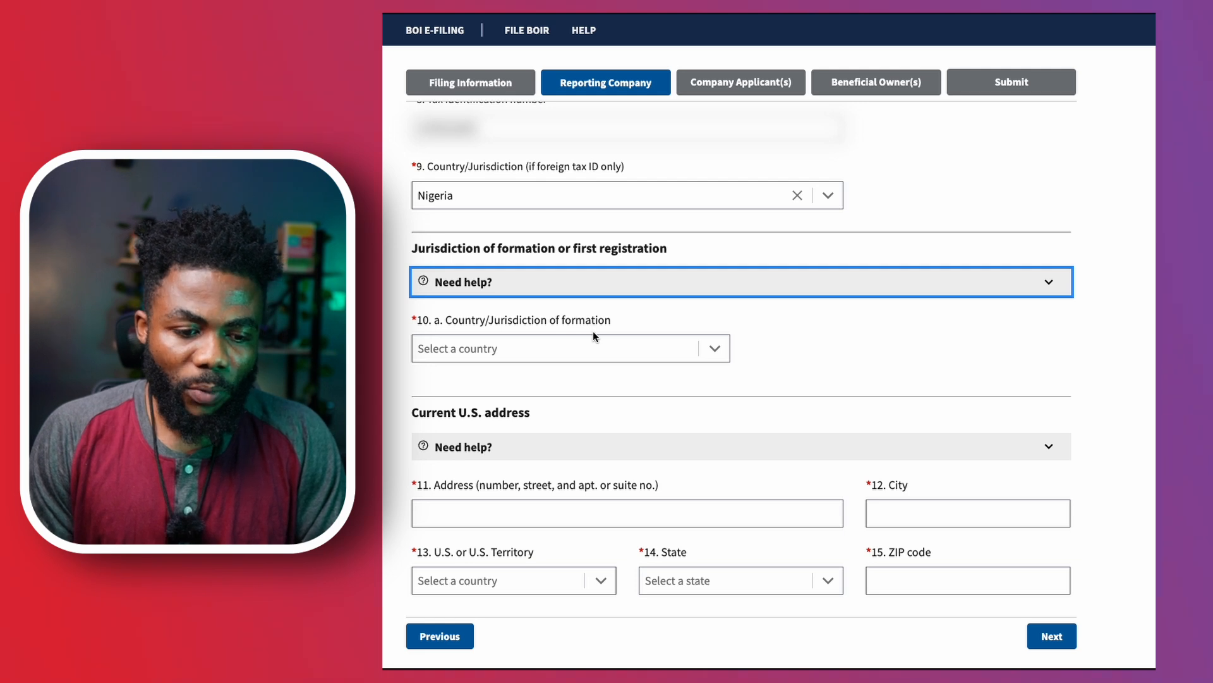
pyautogui.moveTo(593, 332)
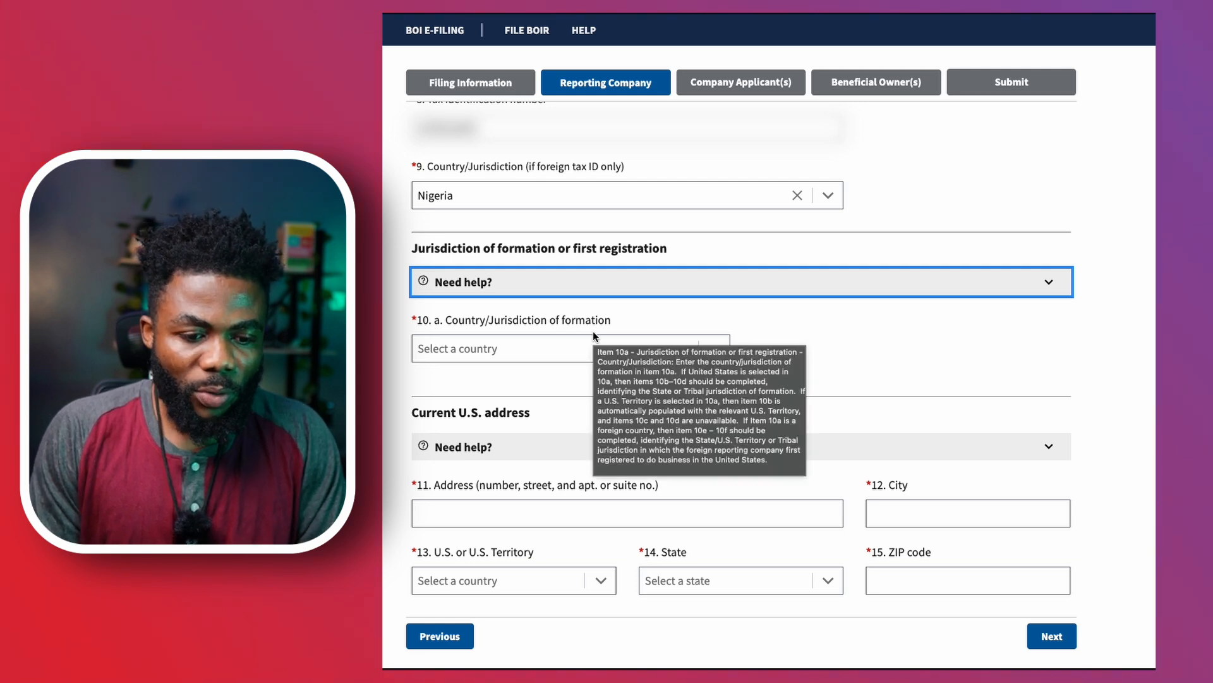
pyautogui.click(561, 345)
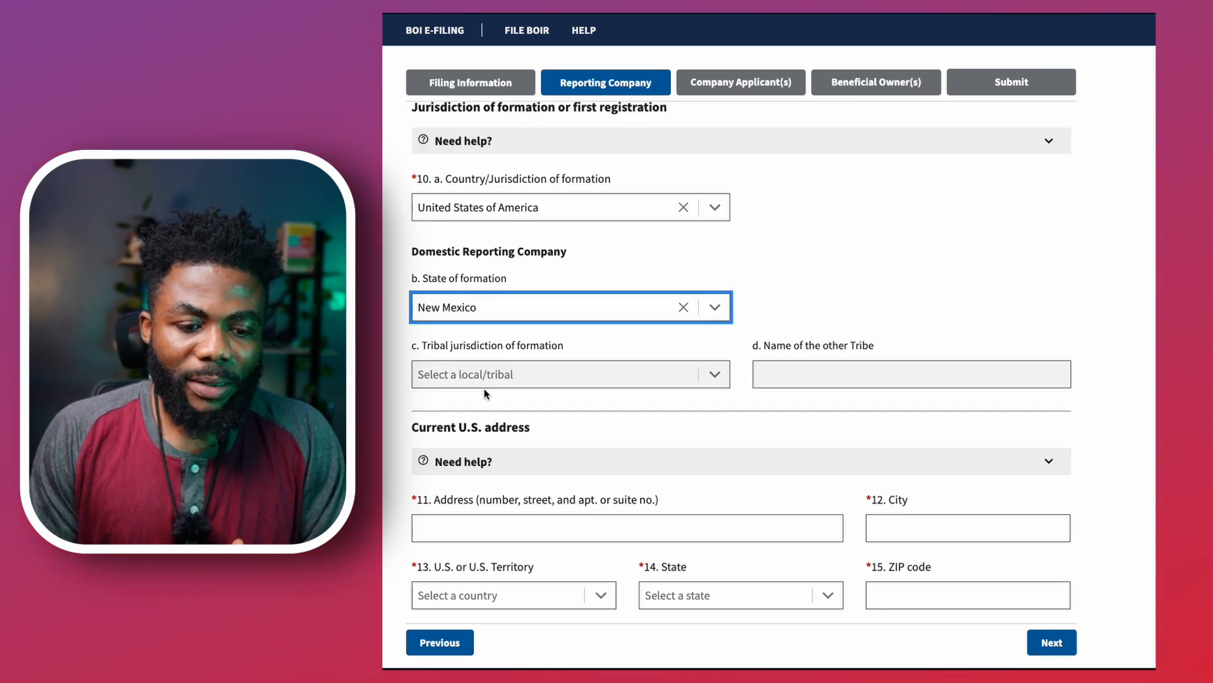
pyautogui.click(516, 374)
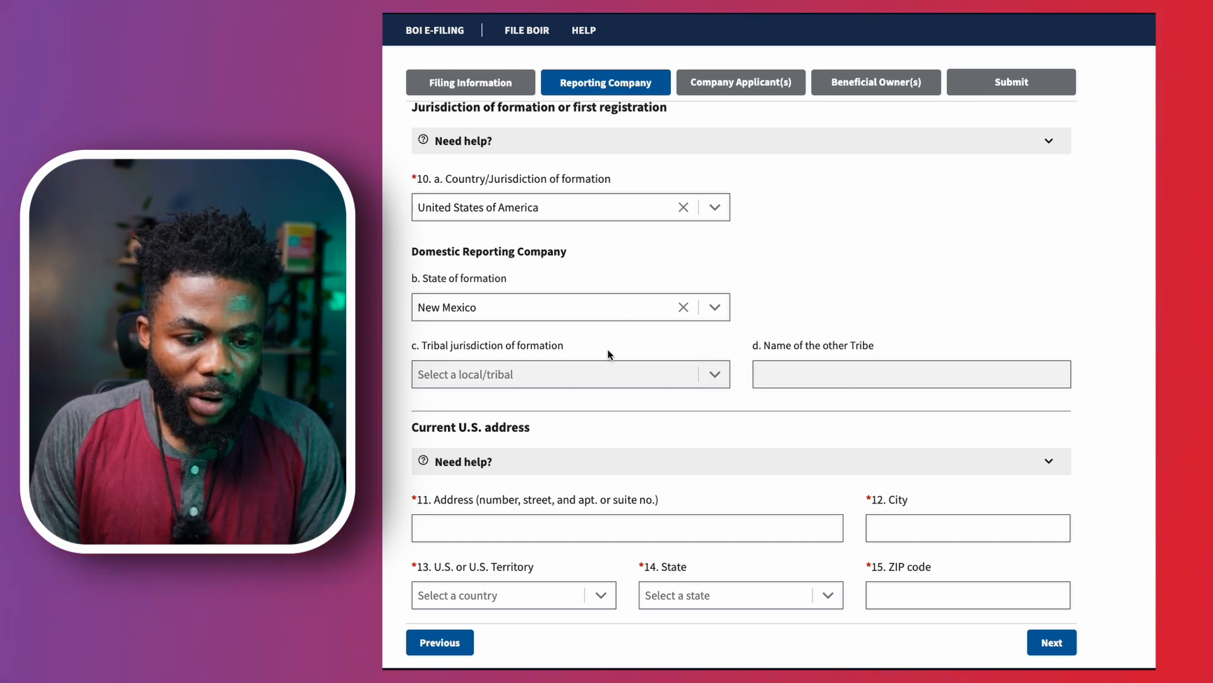
# Open the US shipping address from the package forwarding account overview
pyautogui.scroll(-1, 598, 367)
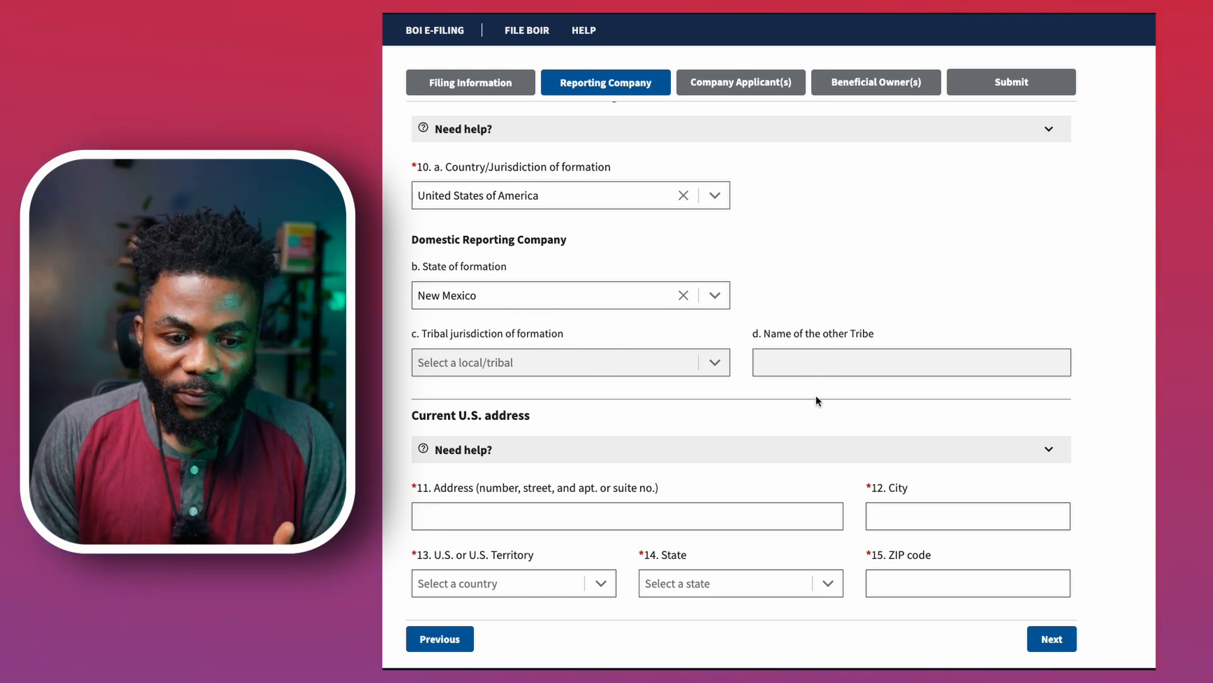
pyautogui.scroll(-2, 620, 394)
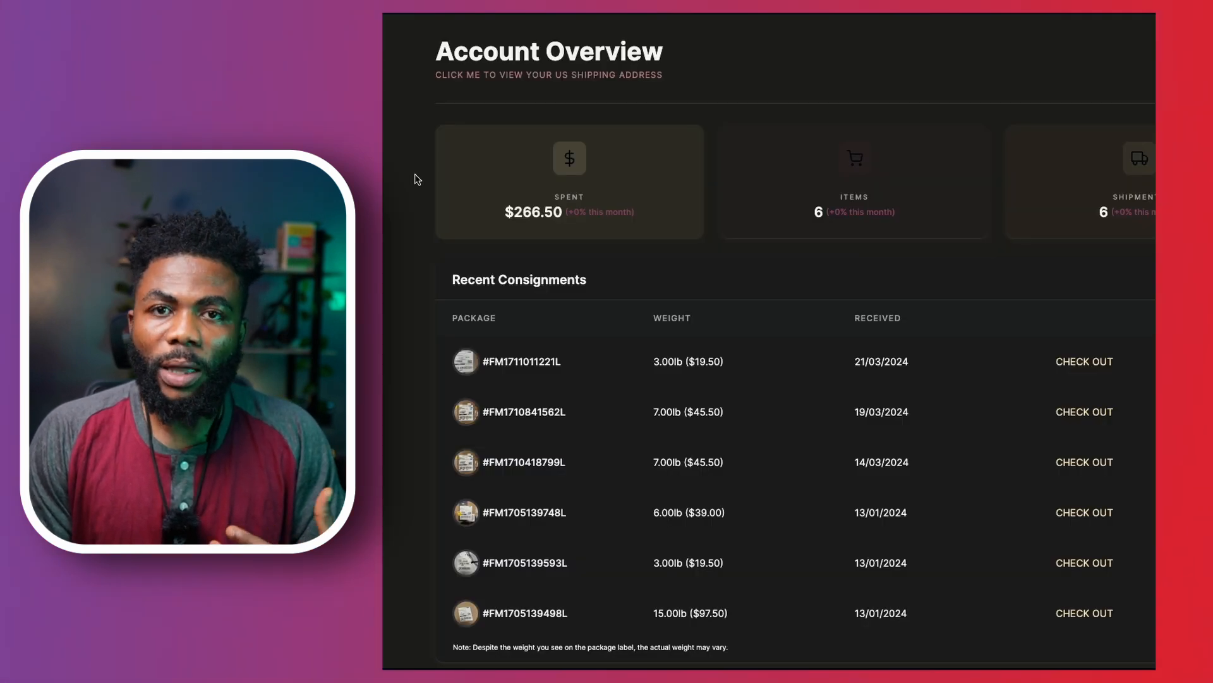
pyautogui.click(536, 78)
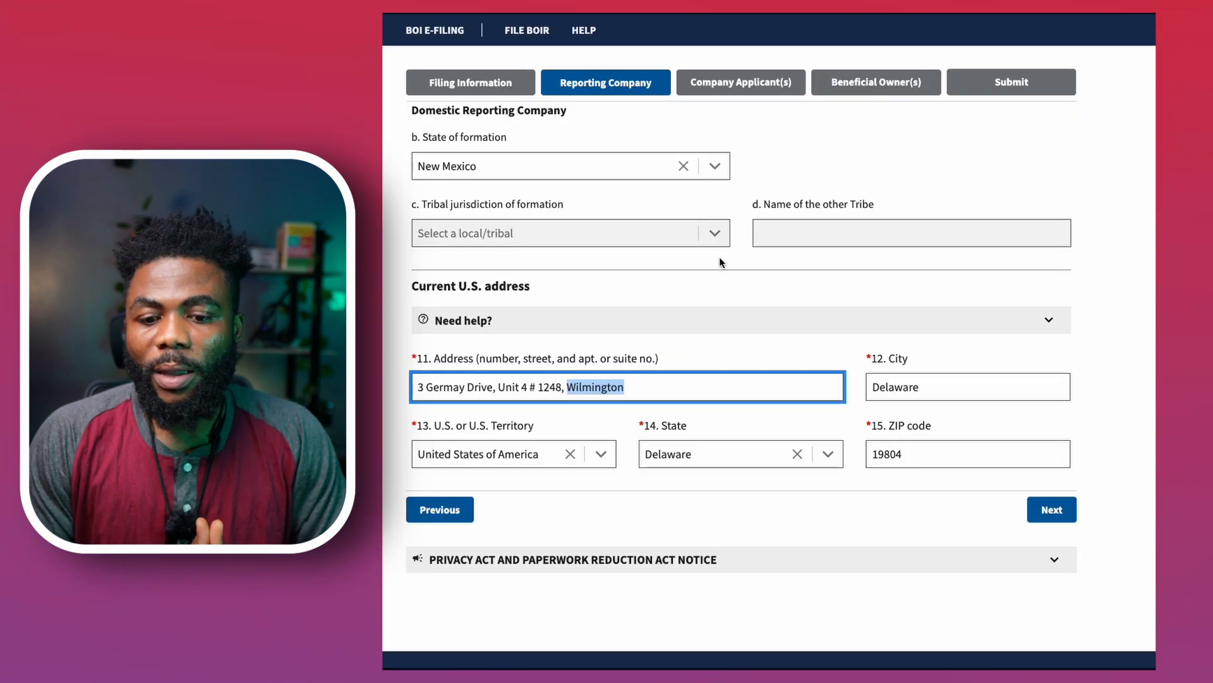
# Move the city name from the street address line into the City field, and continue to the company applicants section
pyautogui.press('BackSpace')
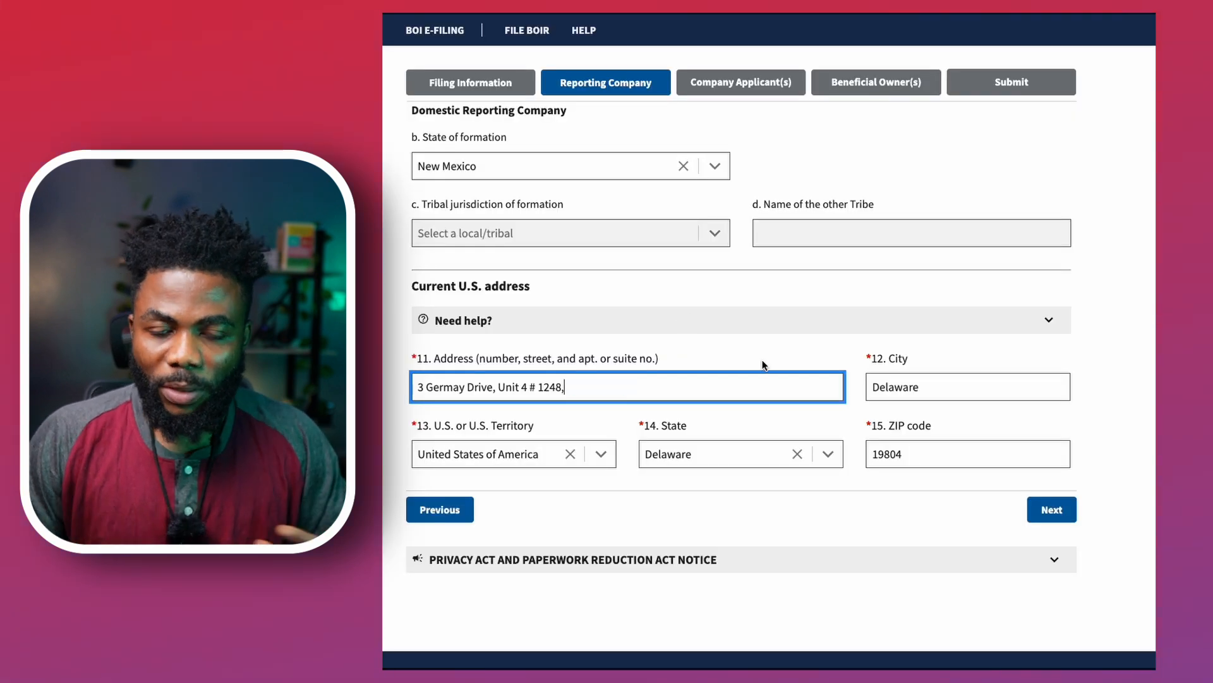
pyautogui.click(889, 386)
pyautogui.doubleClick(889, 386)
pyautogui.write('Wilmington')
pyautogui.click(689, 387)
pyautogui.press('BackSpace')
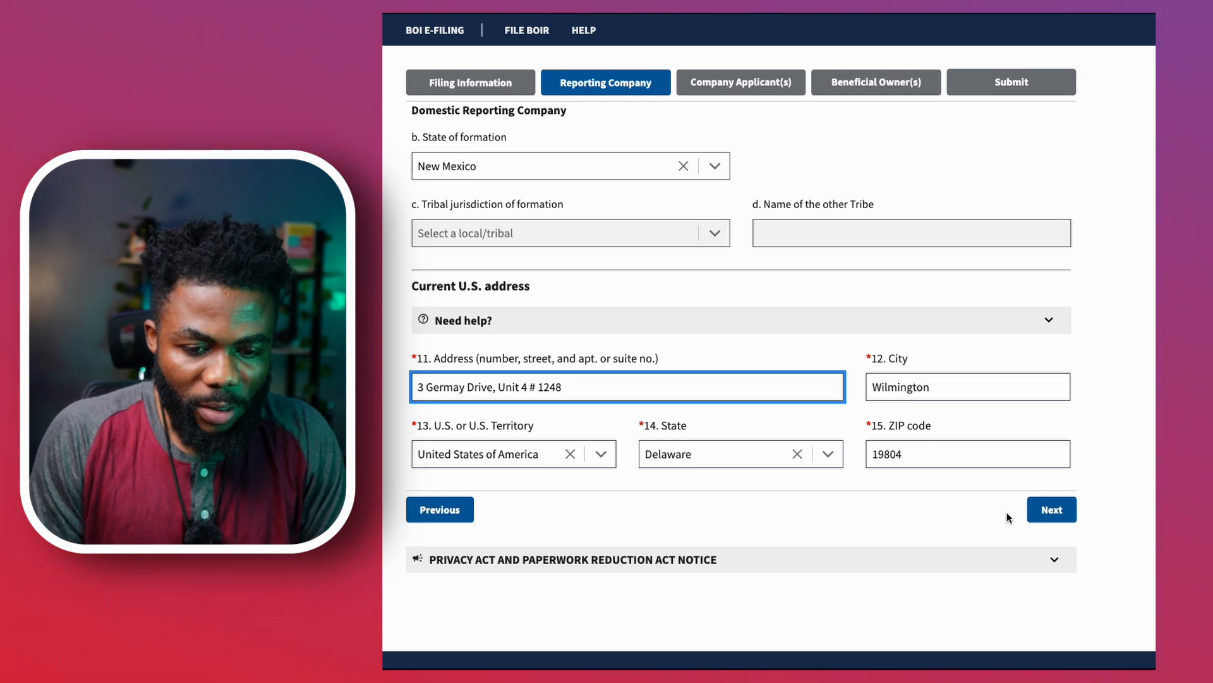
pyautogui.click(1049, 513)
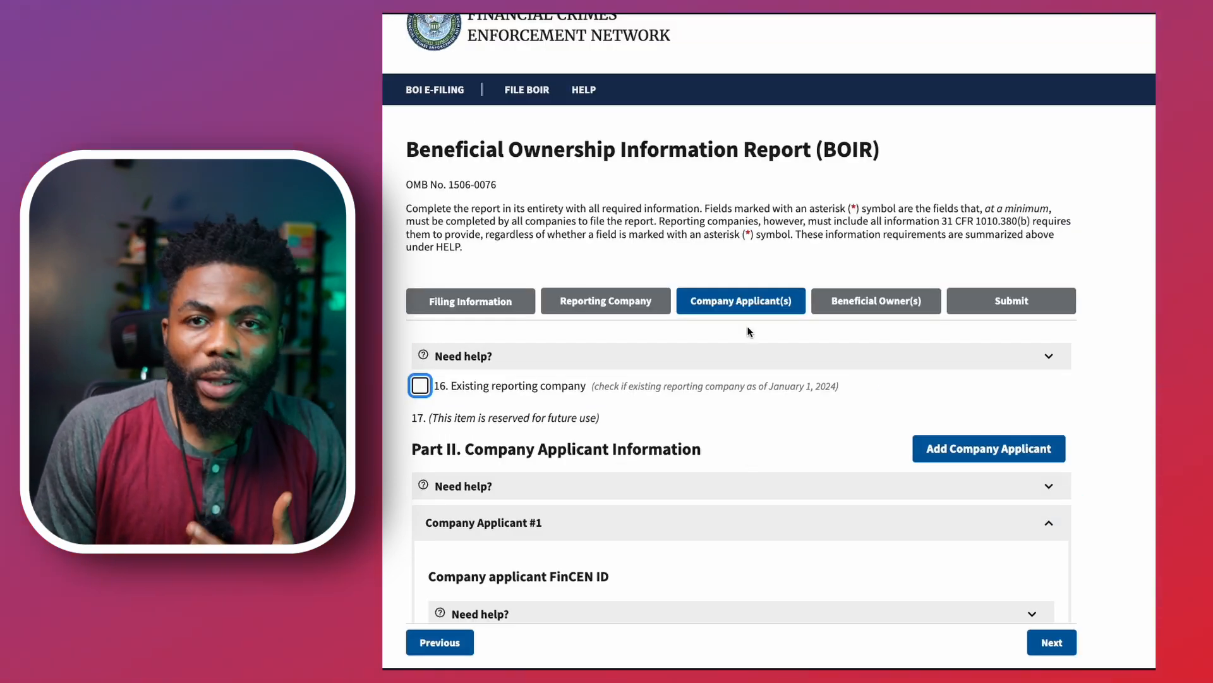
# Try to mark the company as an existing reporting company as of January 1, 2024
pyautogui.scroll(-2, 658, 407)
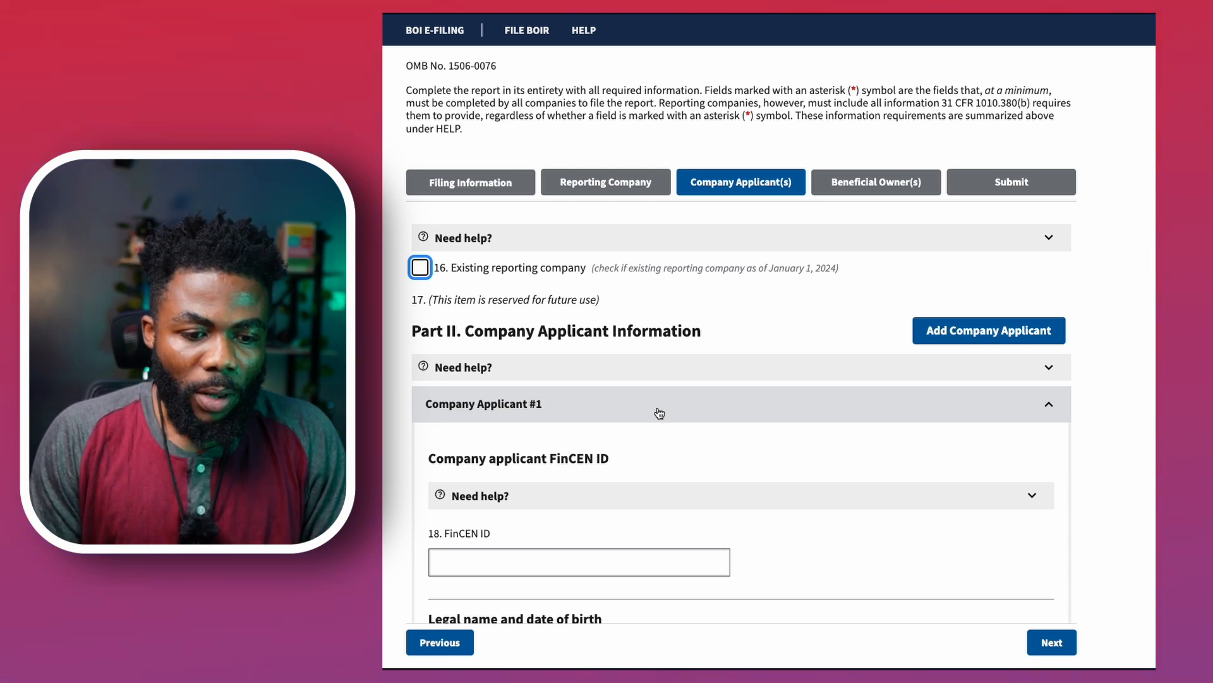
pyautogui.scroll(-1, 659, 413)
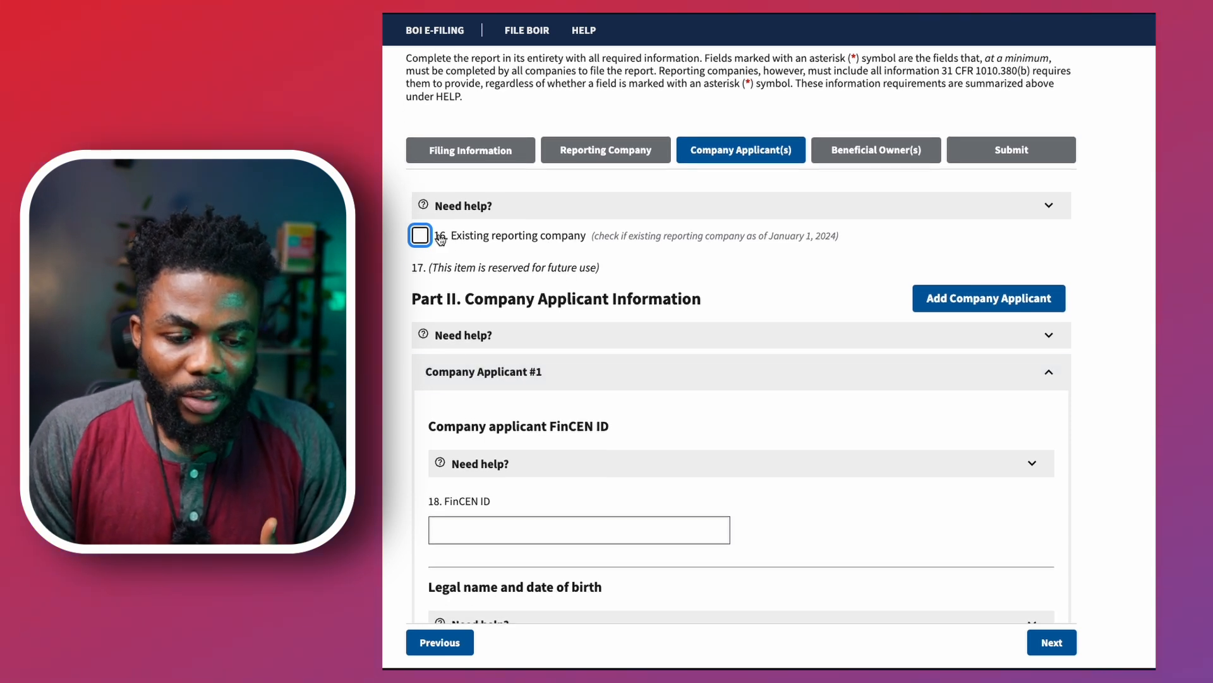
pyautogui.moveTo(427, 242)
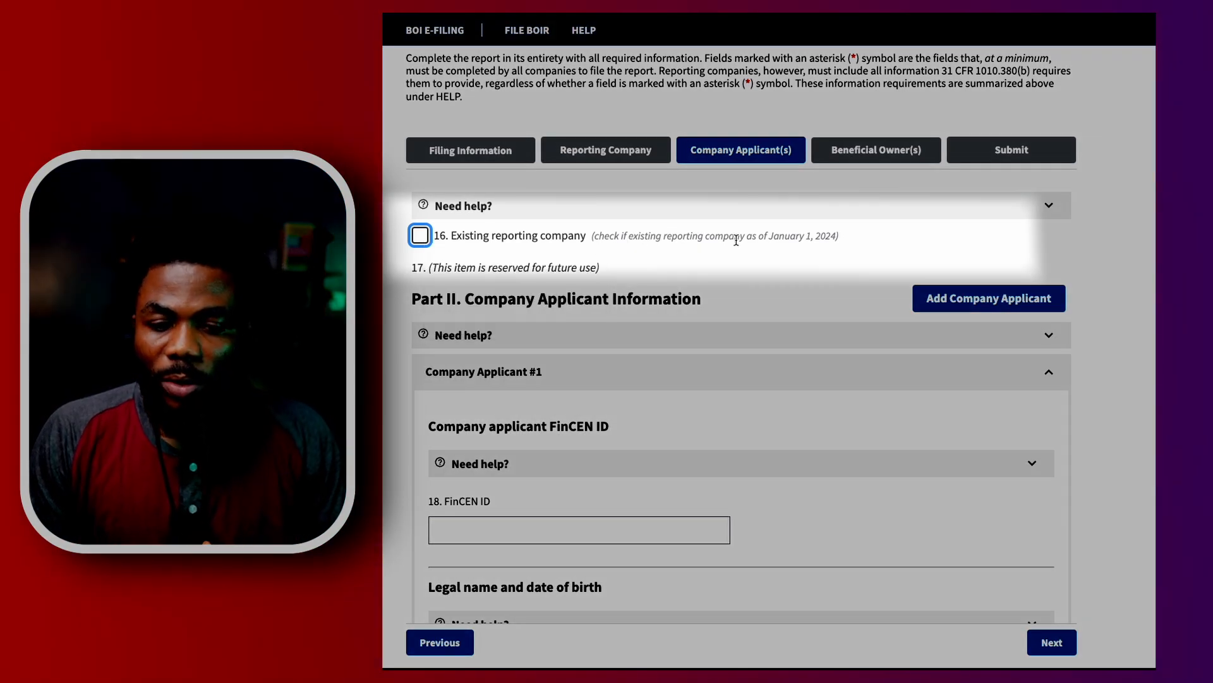
pyautogui.moveTo(751, 239)
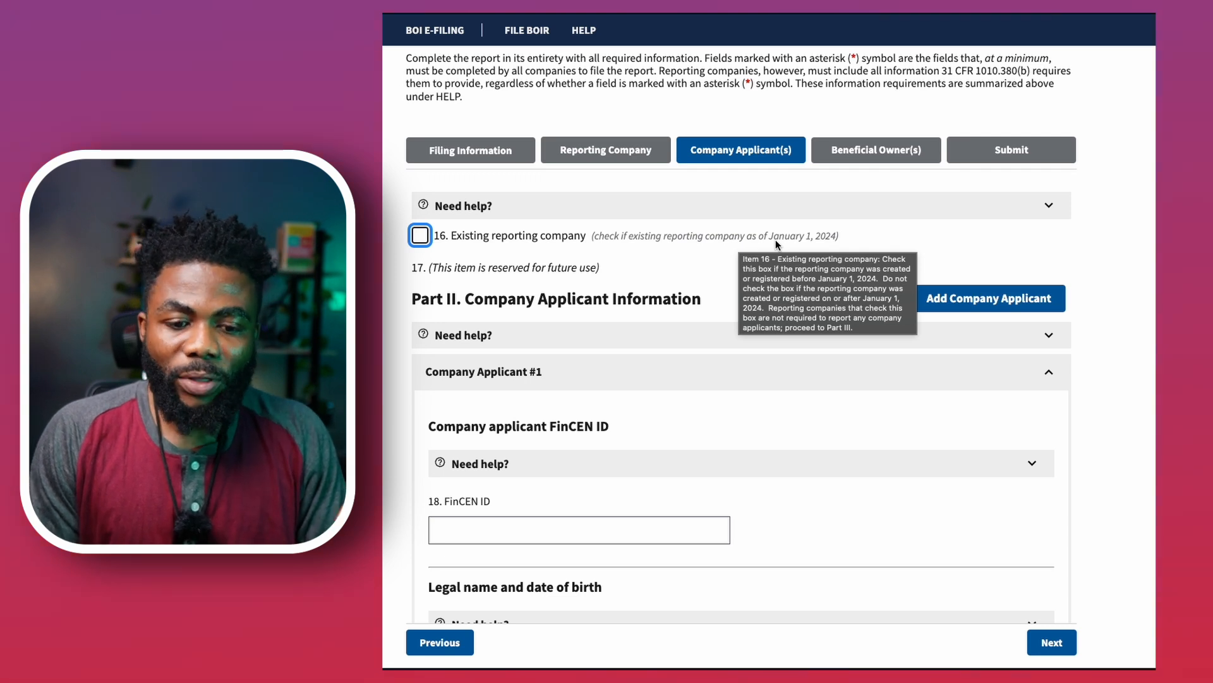
pyautogui.click(420, 235)
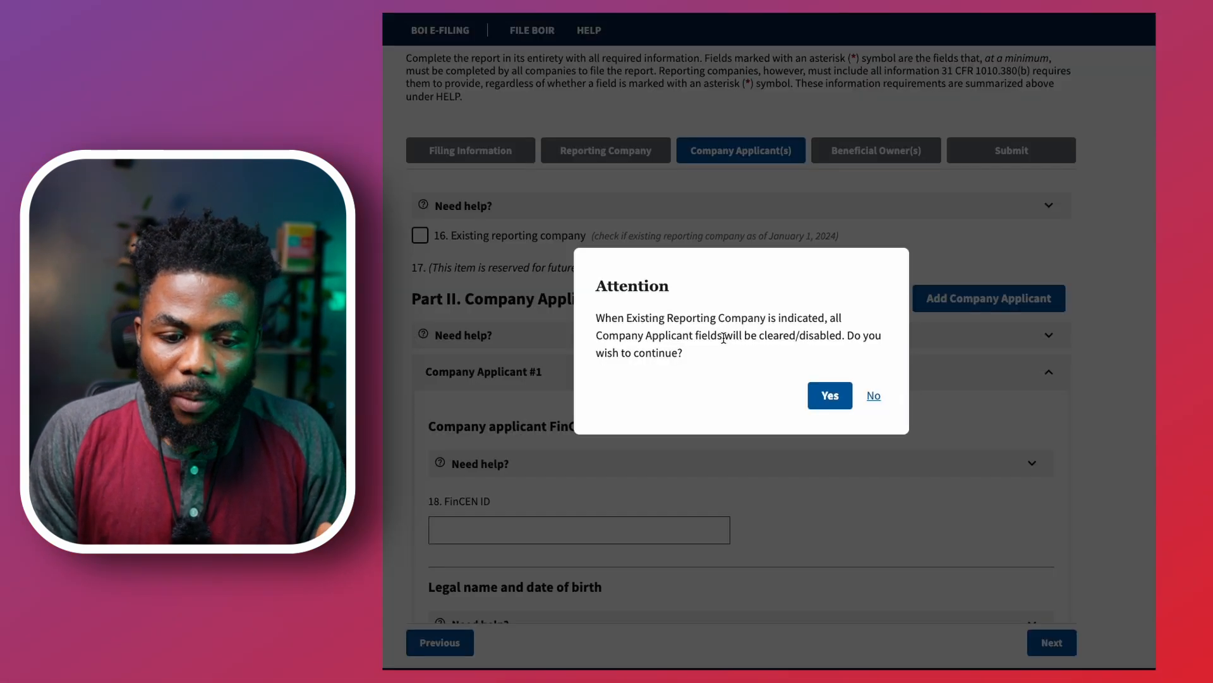
pyautogui.click(874, 397)
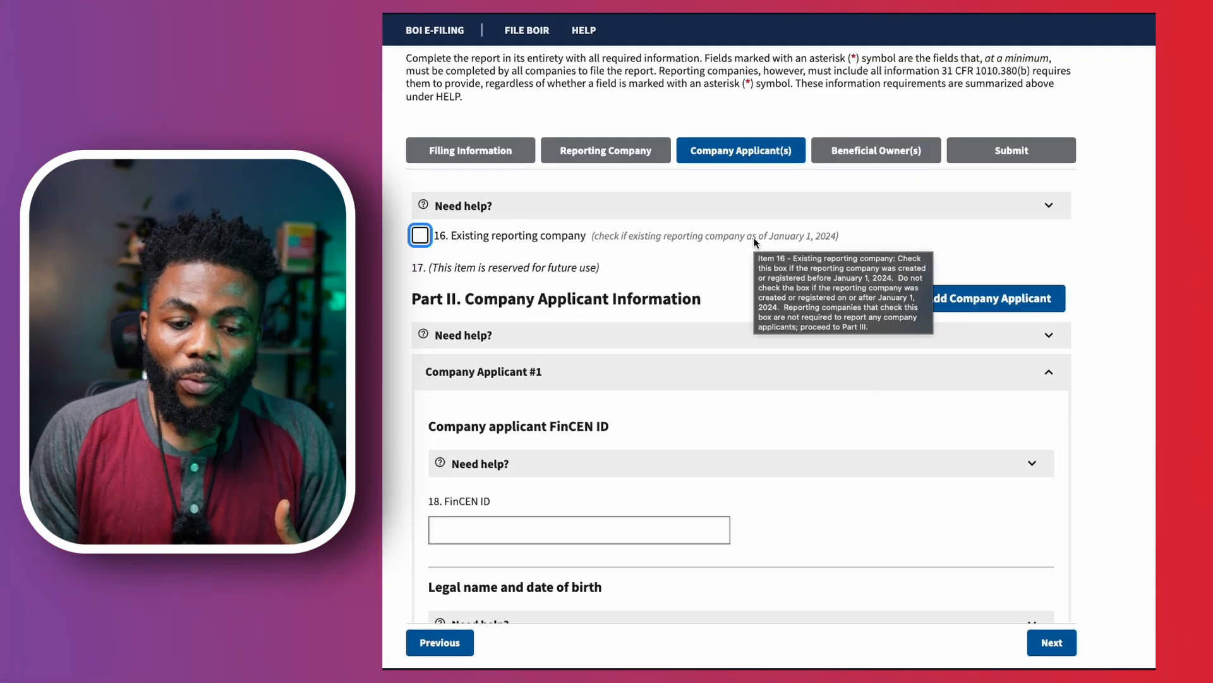
# Review the Company Applicant #1 fields for FinCEN ID, legal name, date of birth and current address
pyautogui.scroll(-1, 552, 286)
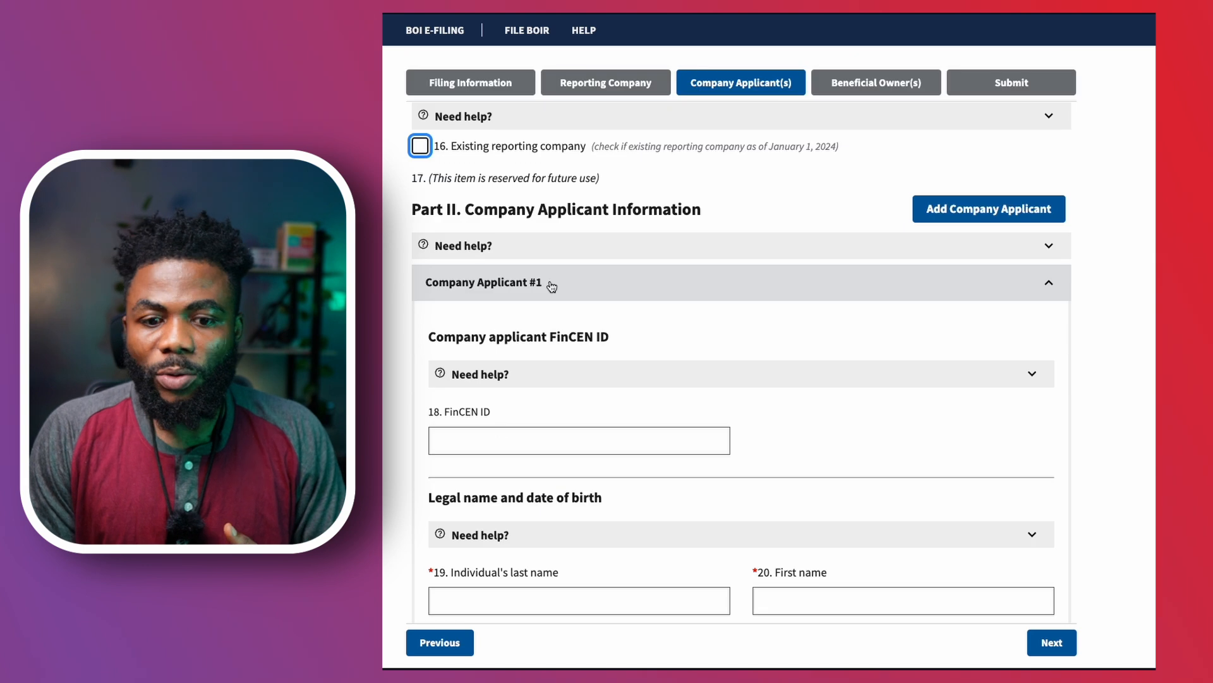
pyautogui.scroll(-1, 552, 286)
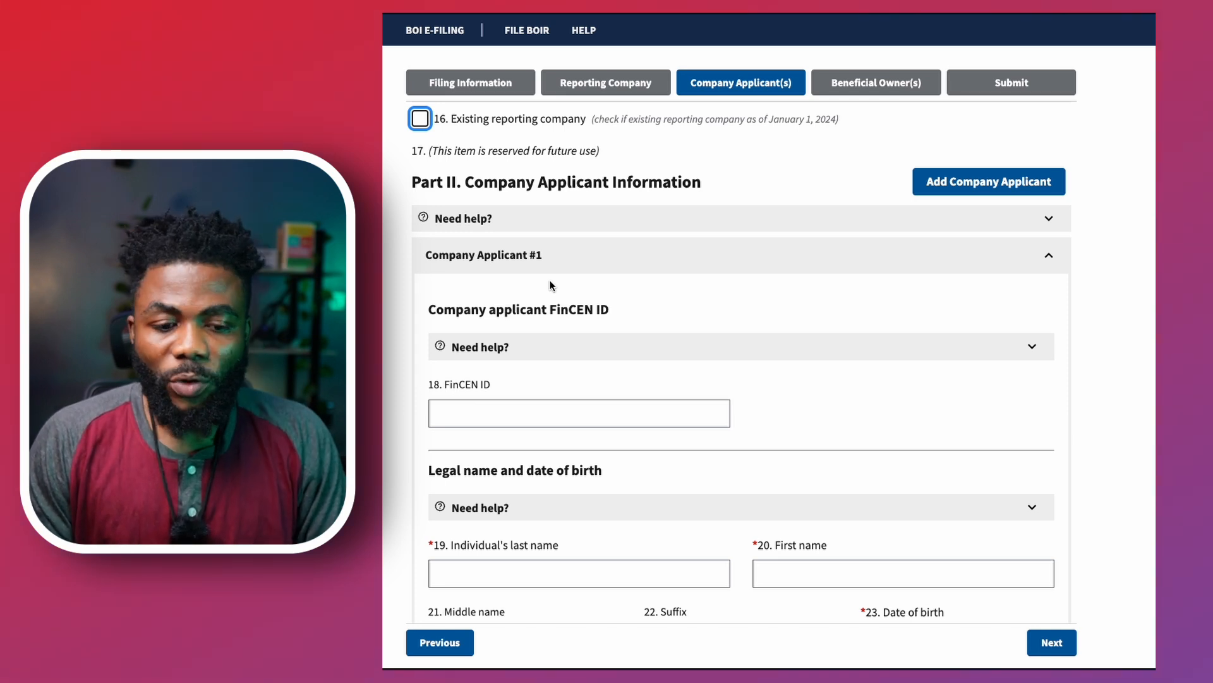
pyautogui.scroll(-2, 552, 286)
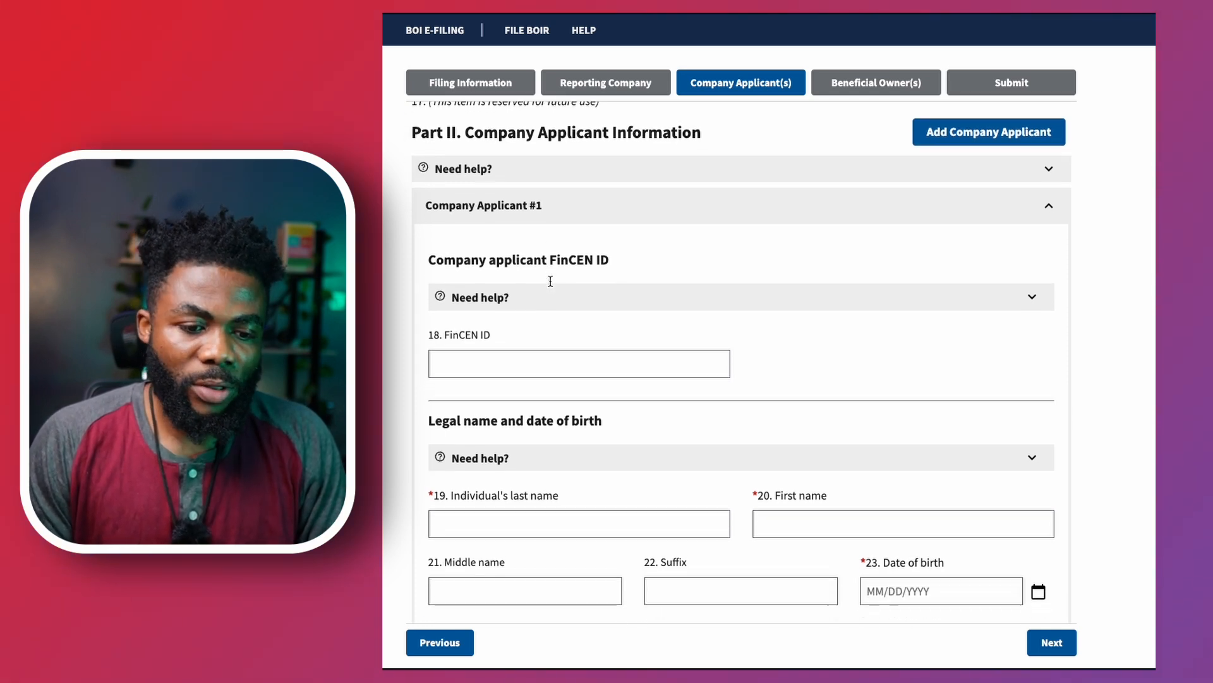
pyautogui.scroll(-1, 551, 283)
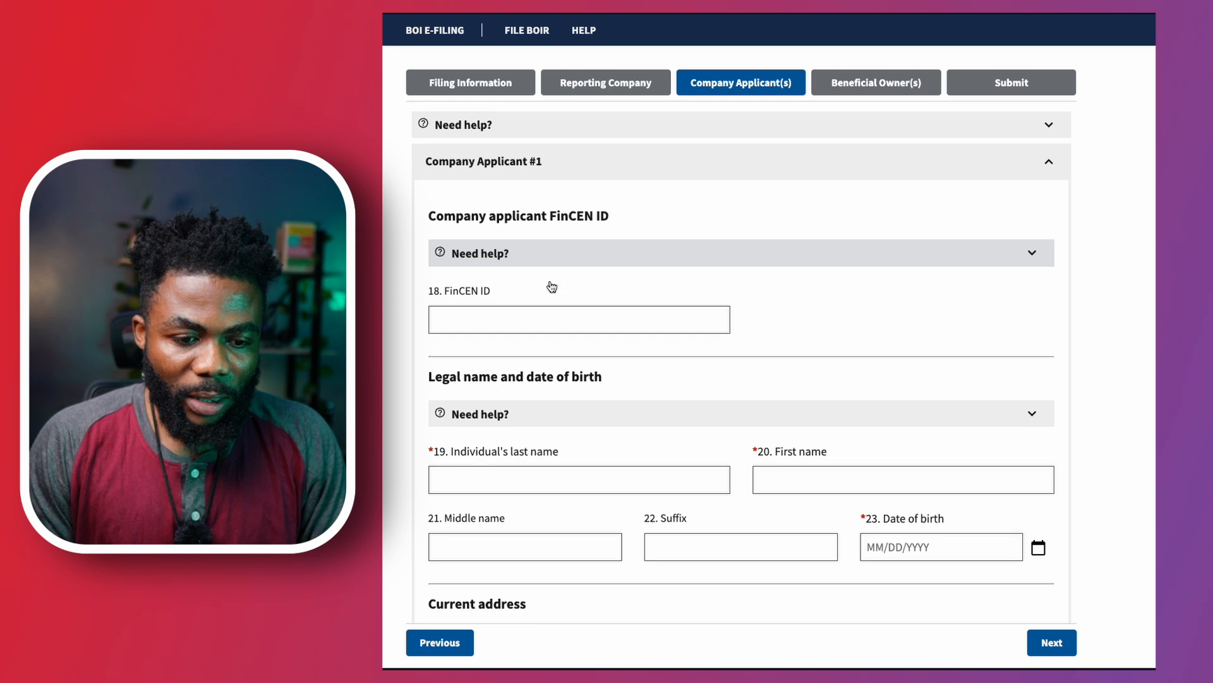
pyautogui.moveTo(552, 285)
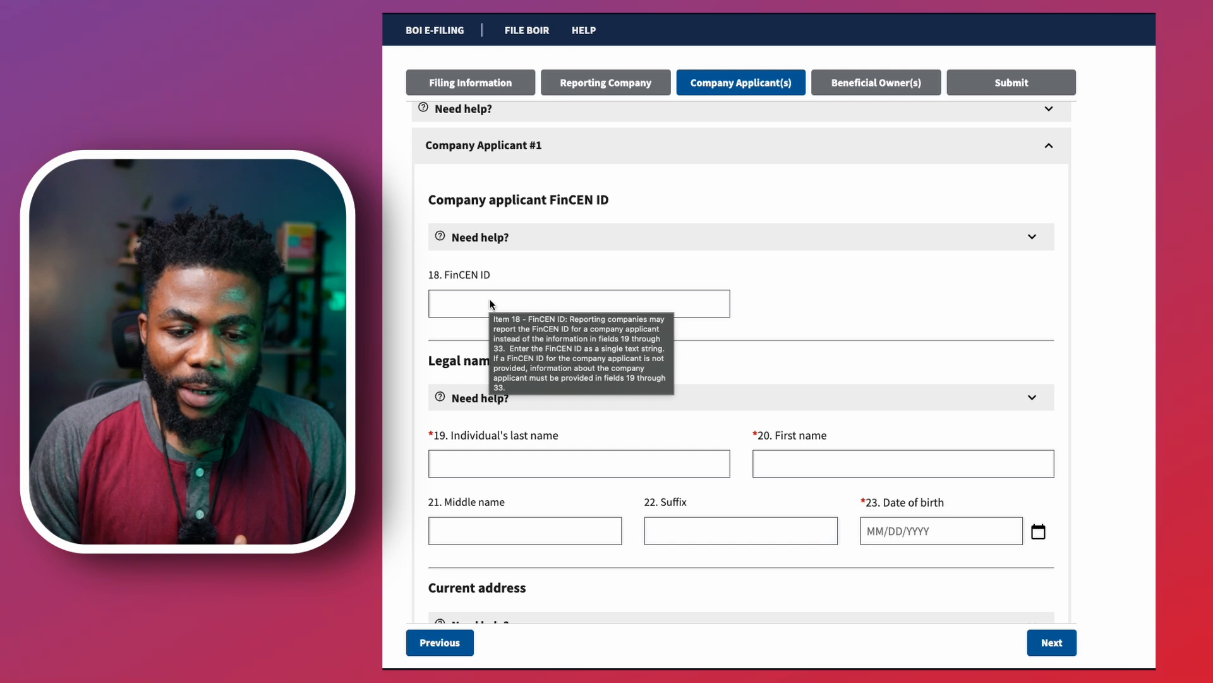
pyautogui.scroll(-3, 490, 301)
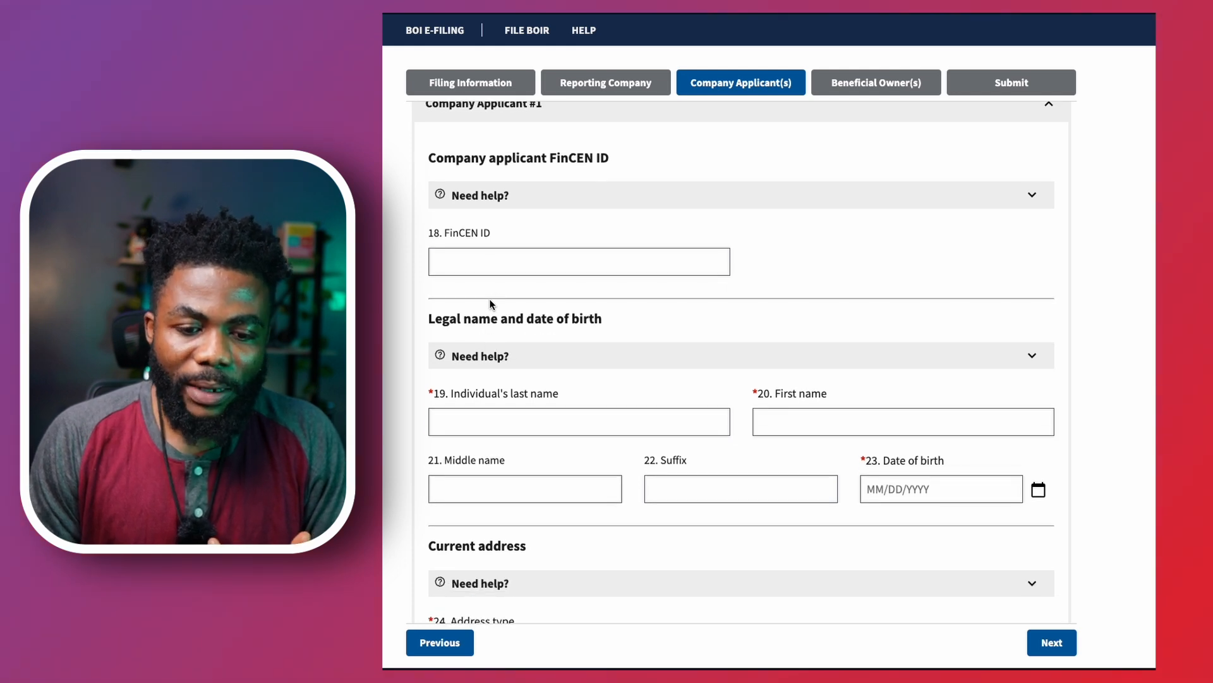
pyautogui.scroll(-3, 490, 304)
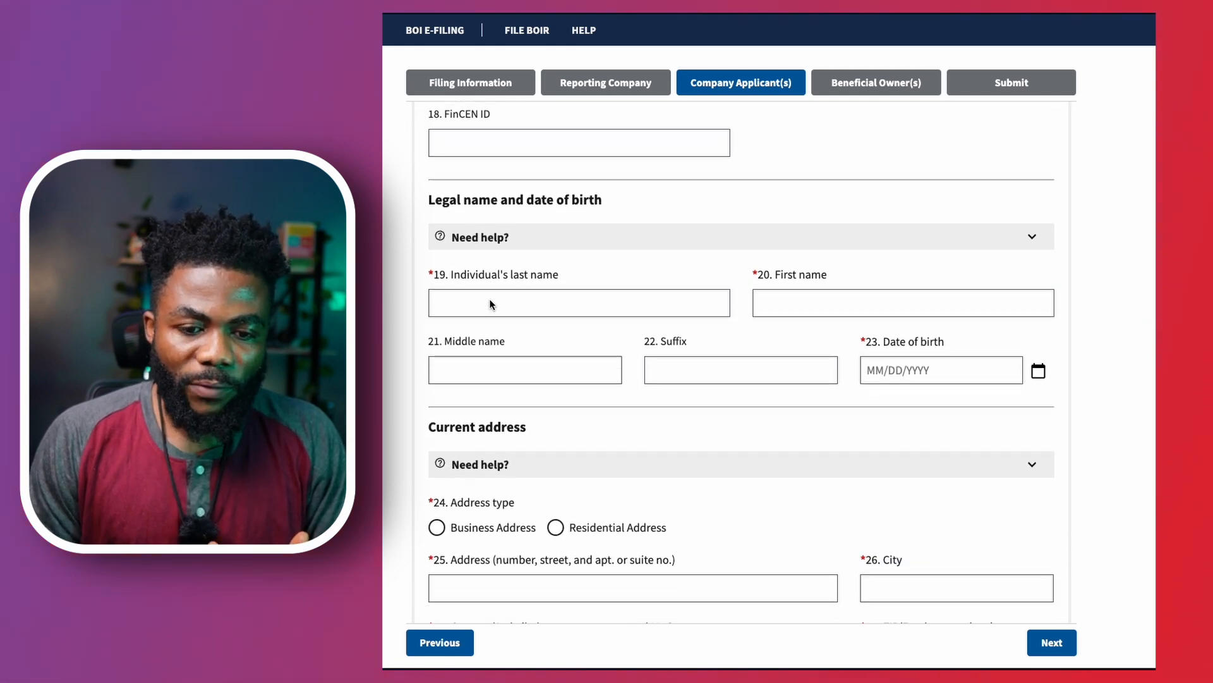
# Fill in the company applicant's legal name, date of birth and current address, with Residential Address as the address type
pyautogui.scroll(-1, 489, 299)
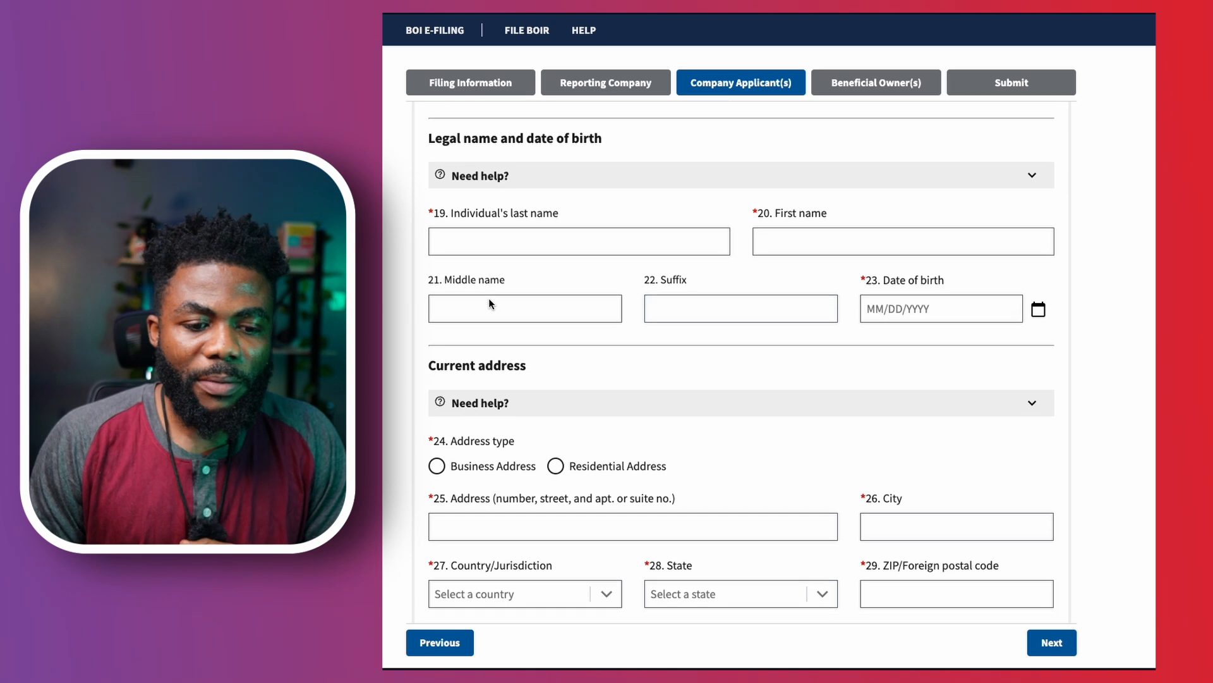
pyautogui.scroll(2, 489, 298)
pyautogui.click(474, 300)
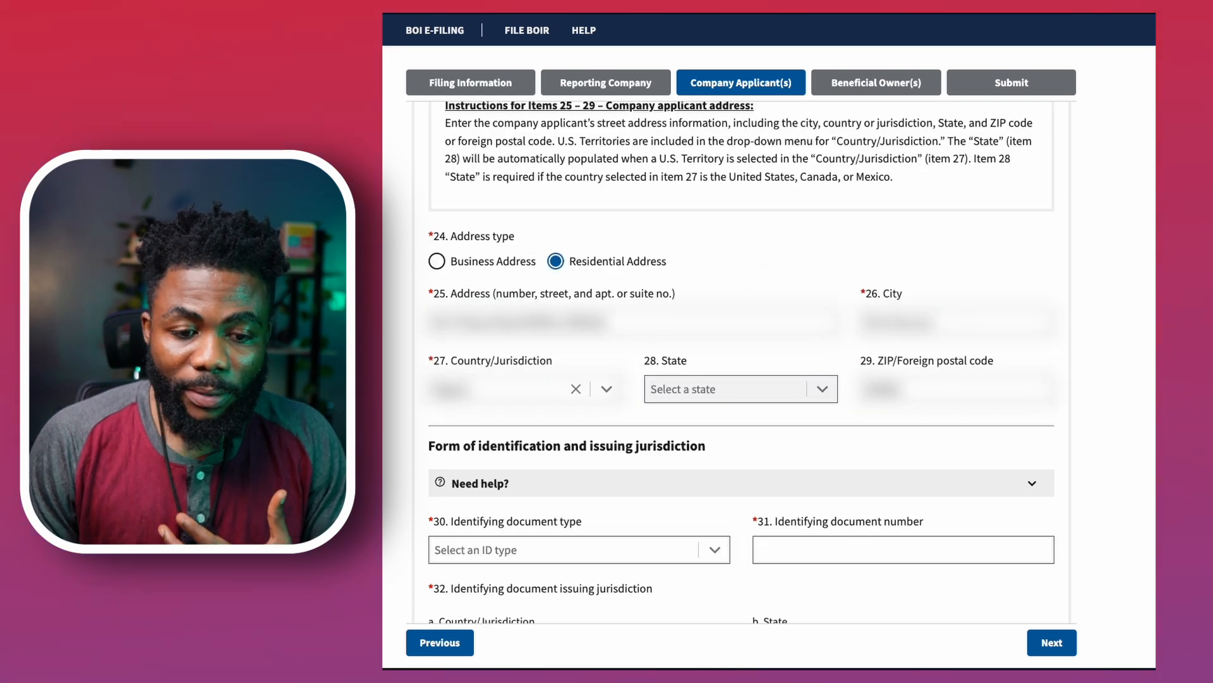
# Read the help instructions on the company applicant's address type and street address, items 24 to 29
pyautogui.scroll(1, 1077, 352)
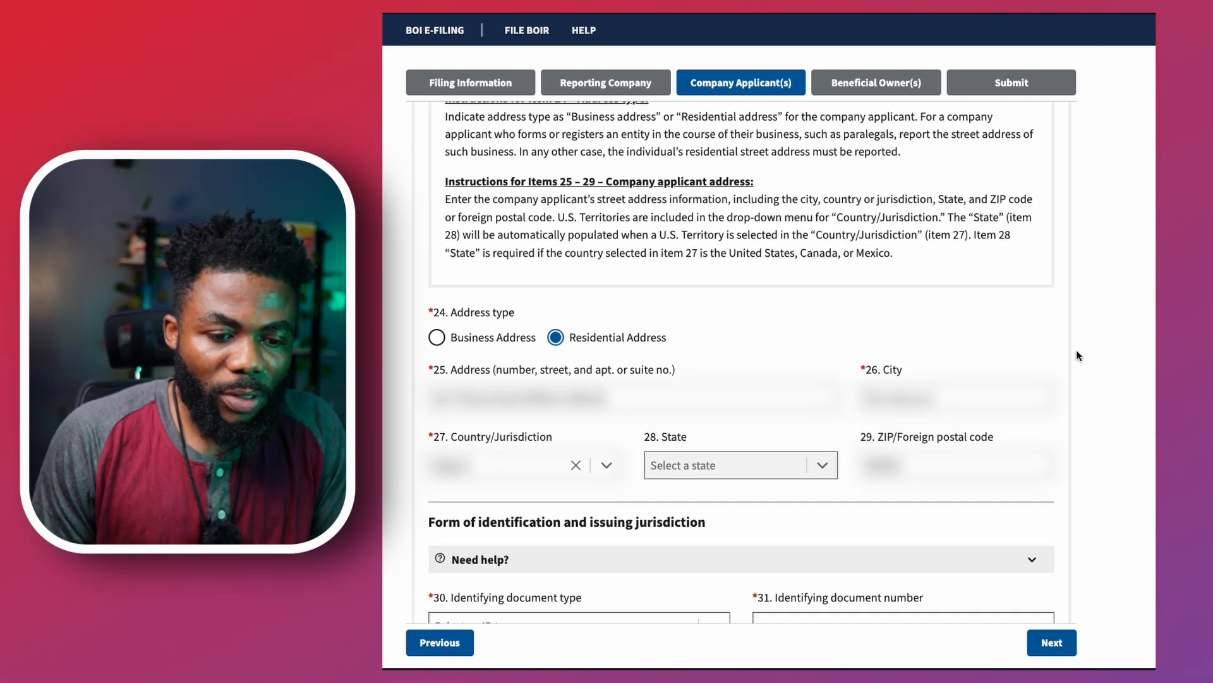
pyautogui.scroll(3, 1076, 350)
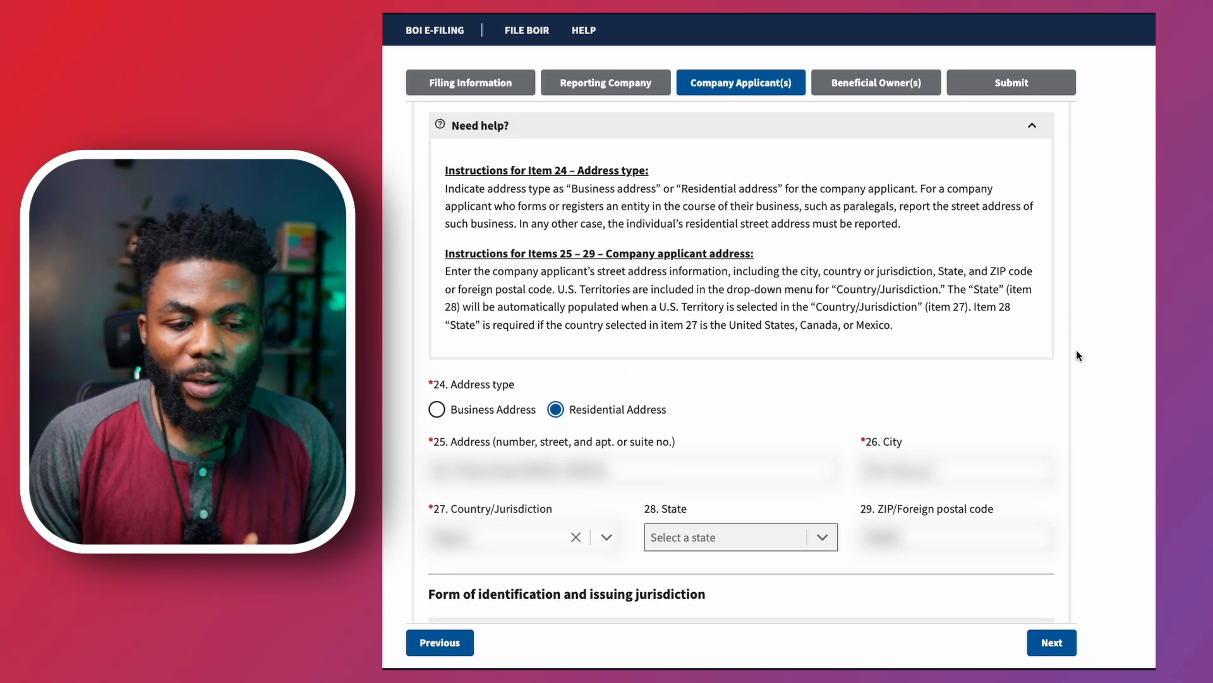
pyautogui.click(1034, 181)
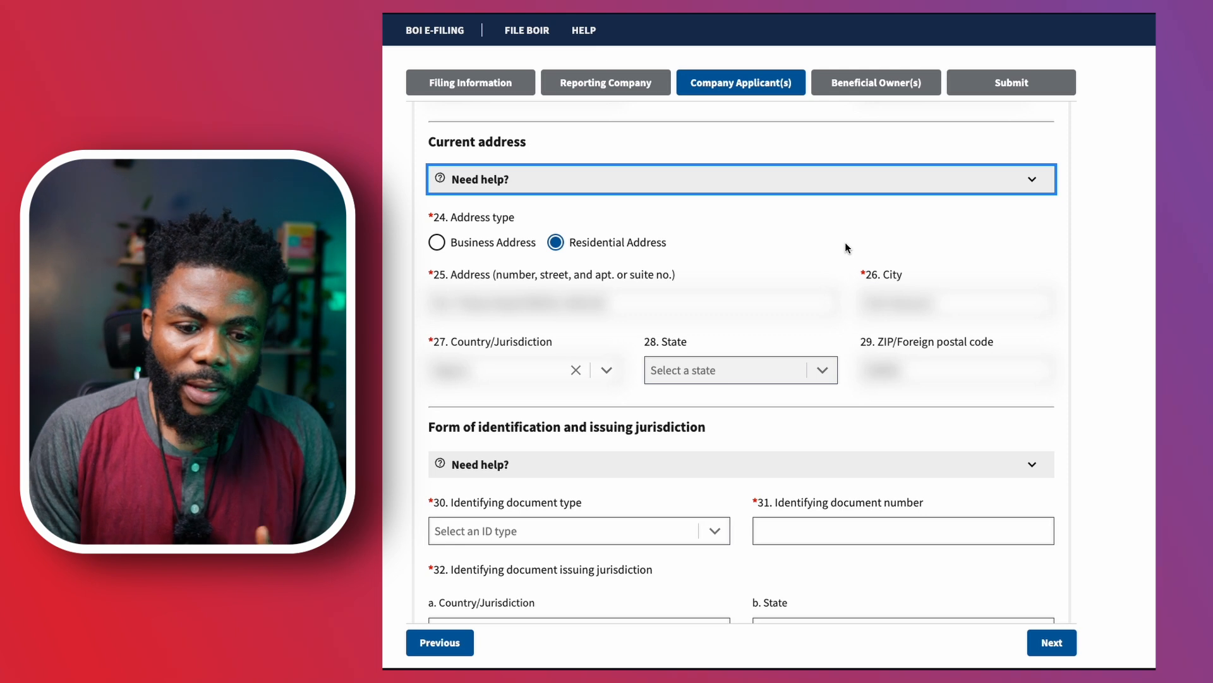
pyautogui.moveTo(496, 311)
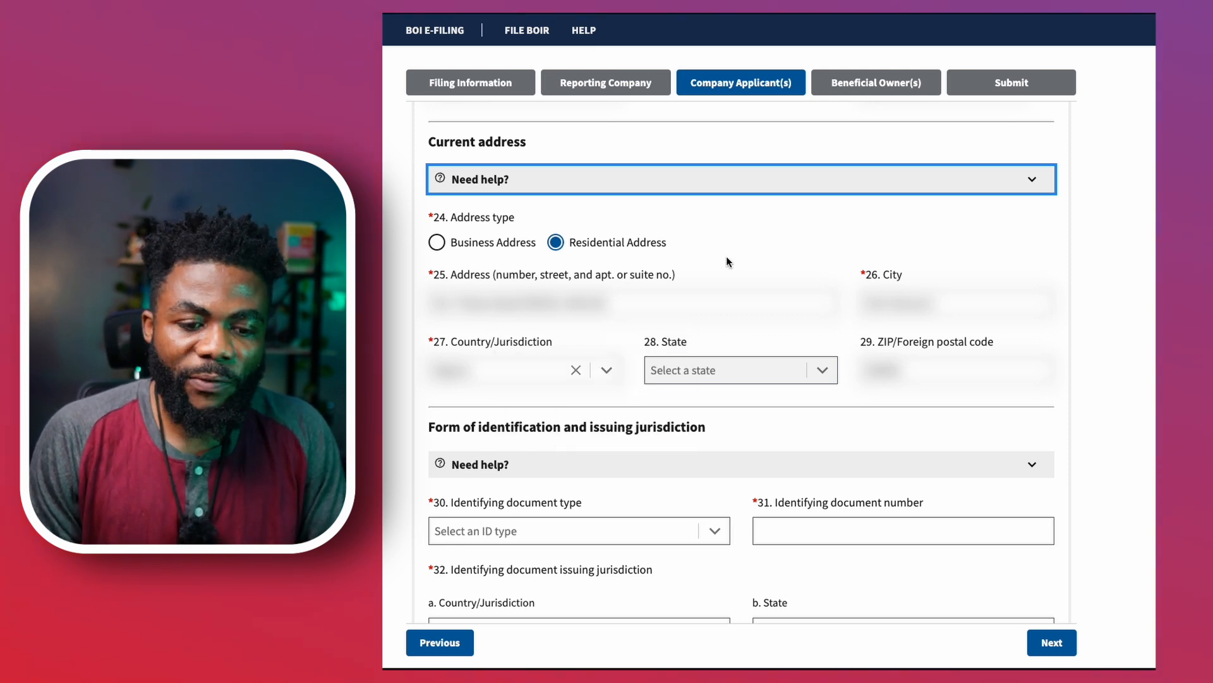
pyautogui.click(1035, 182)
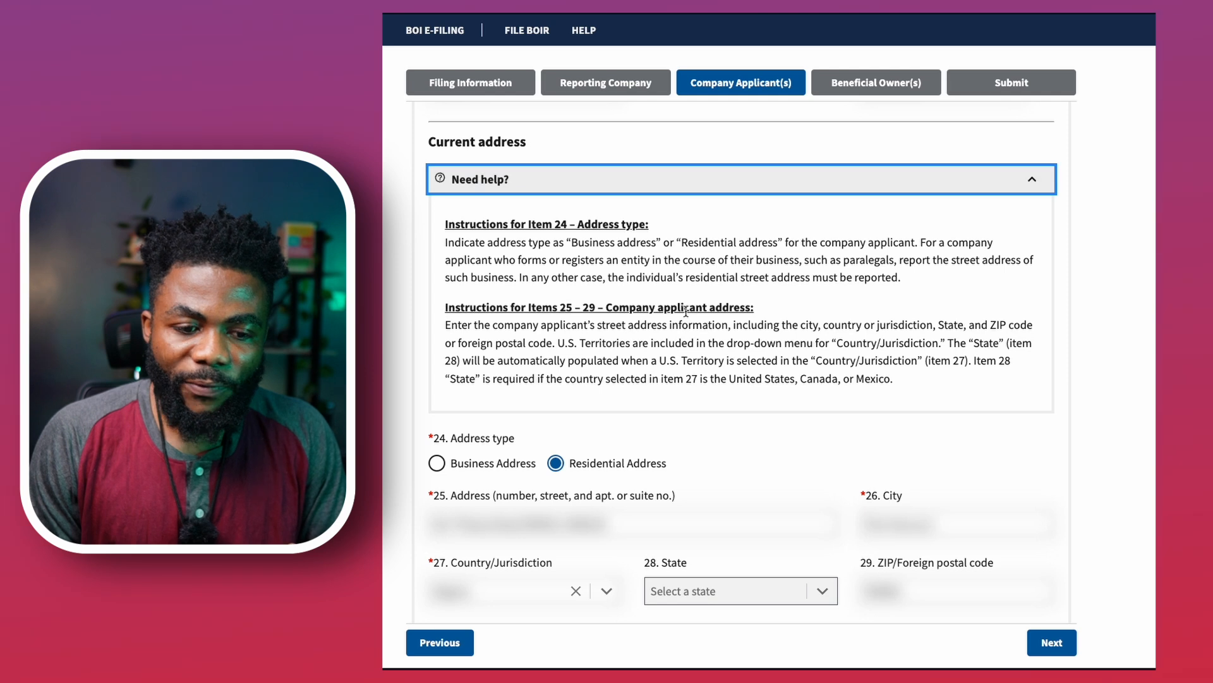
pyautogui.scroll(-1, 686, 311)
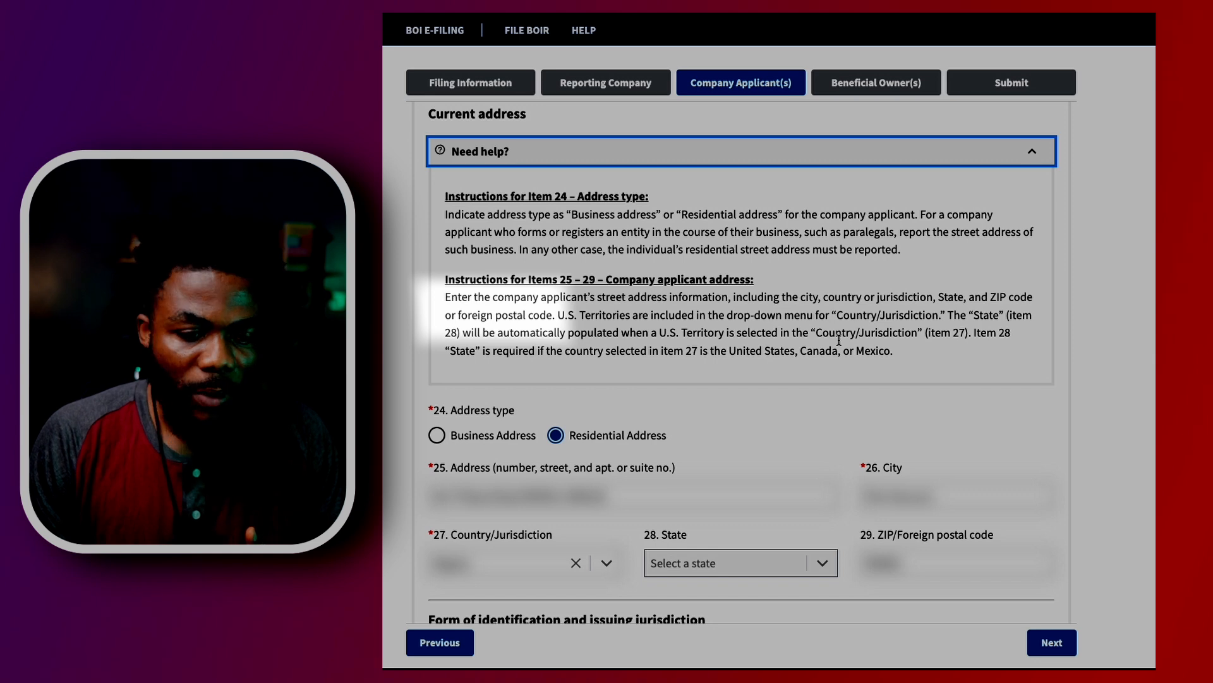
# Choose Foreign passport as the company applicant's identifying document type
pyautogui.scroll(-5, 838, 340)
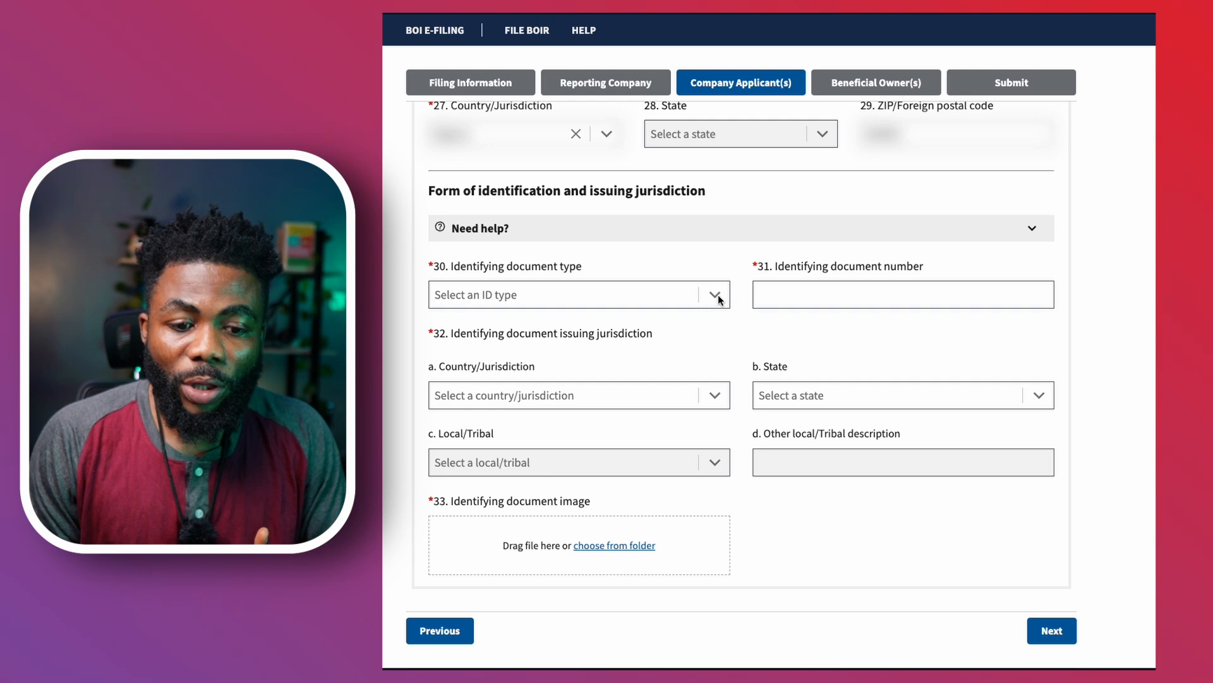
pyautogui.click(716, 296)
pyautogui.click(691, 403)
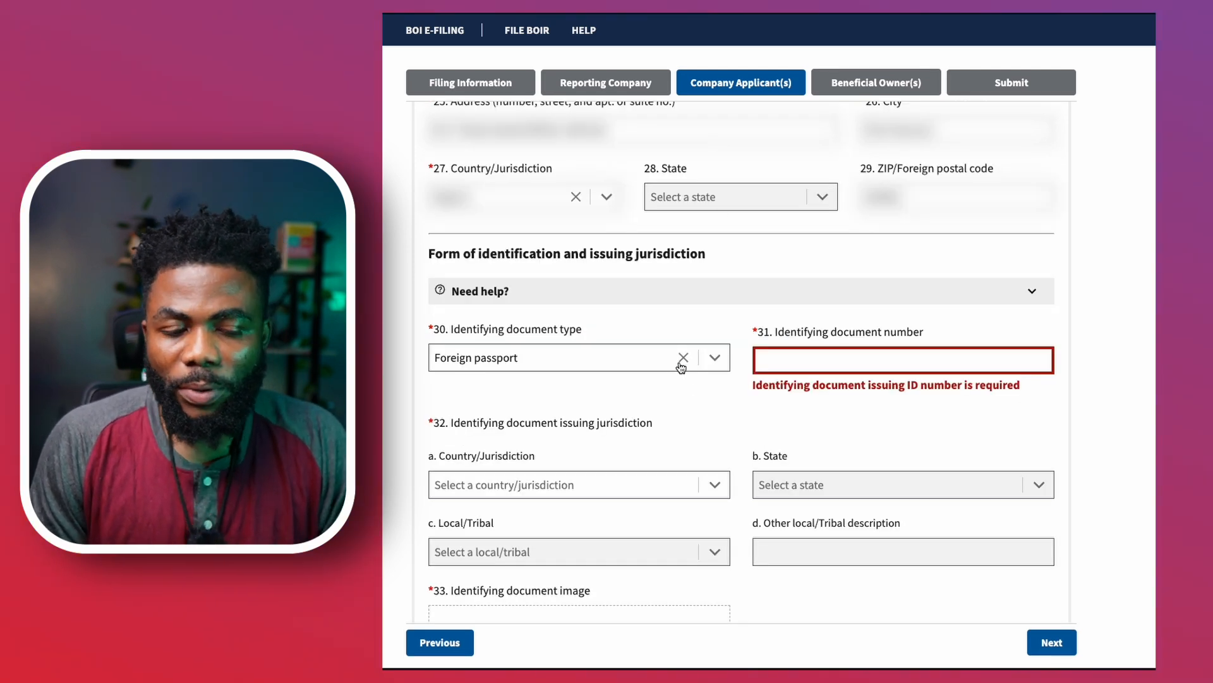
# Try State issued driver's license as the identifying document type and look for Nigeria among the issuing countries
pyautogui.click(684, 358)
pyautogui.click(639, 355)
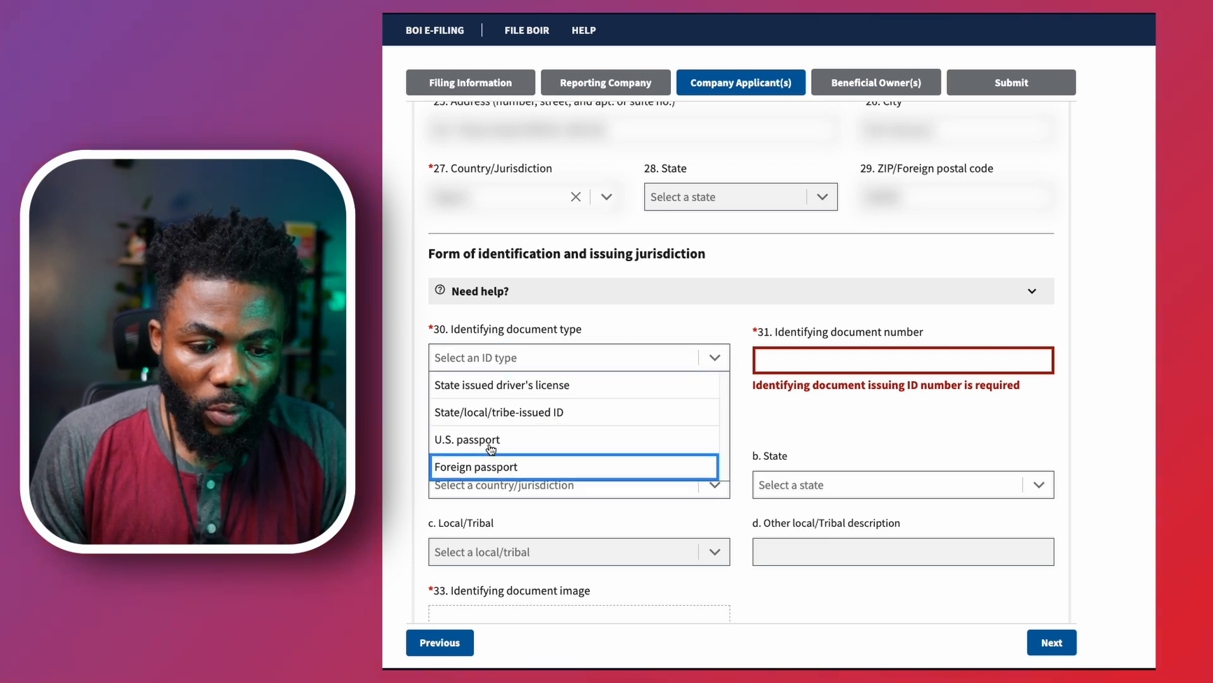
pyautogui.click(522, 387)
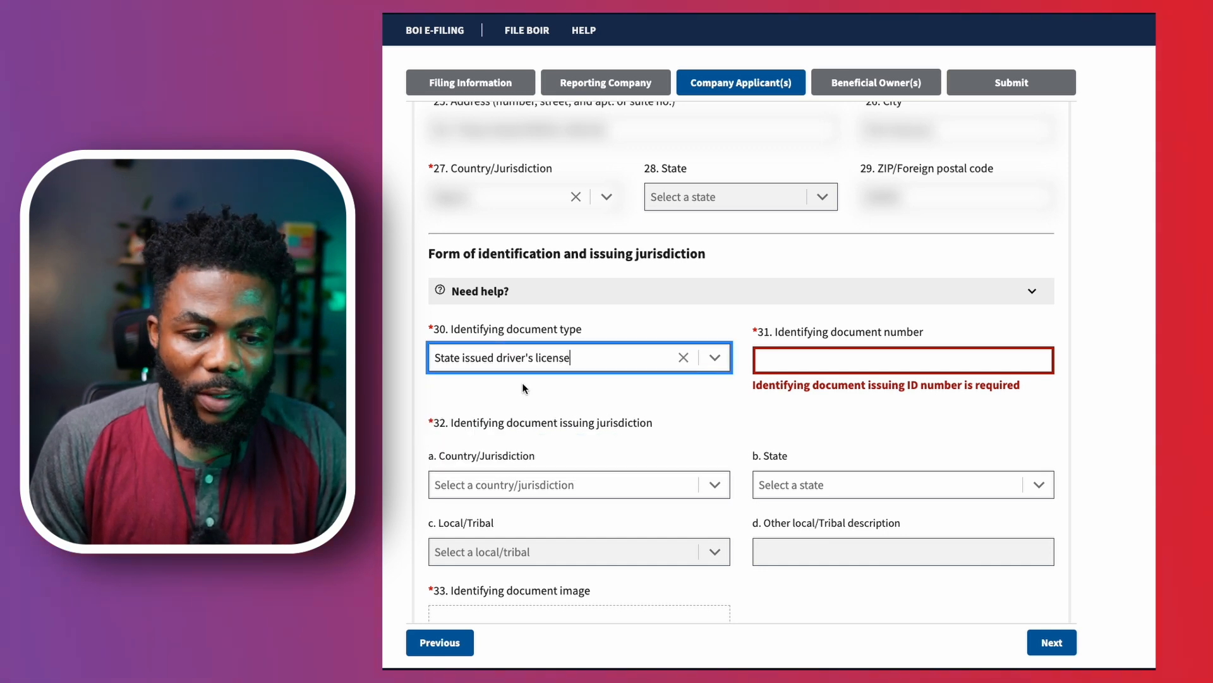
pyautogui.click(504, 484)
pyautogui.write('nig')
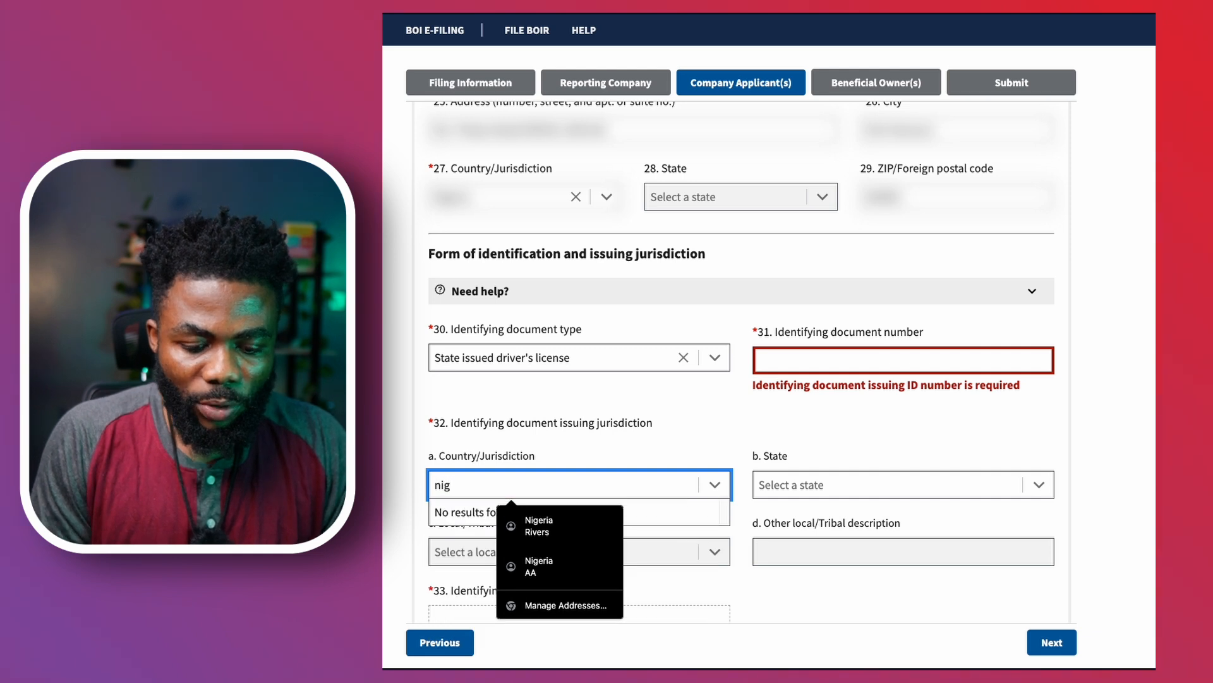
pyautogui.press('BackSpace')
pyautogui.press('BackSpace')
pyautogui.press('BackSpace')
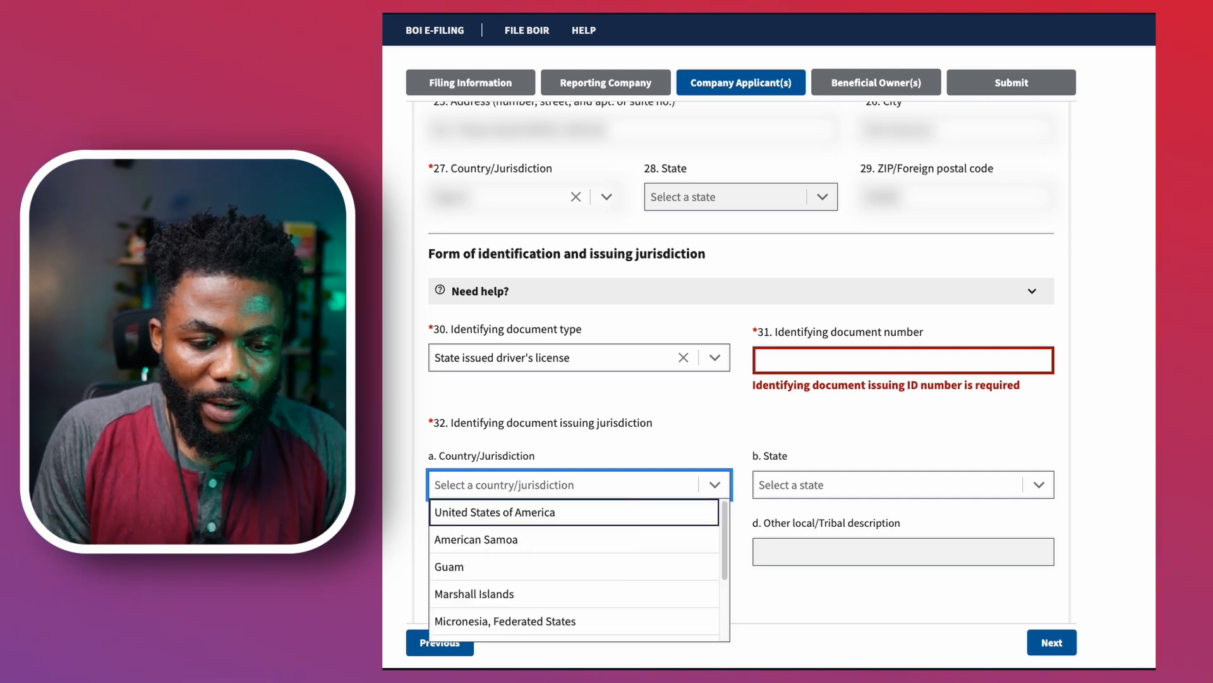
pyautogui.scroll(-5, 548, 542)
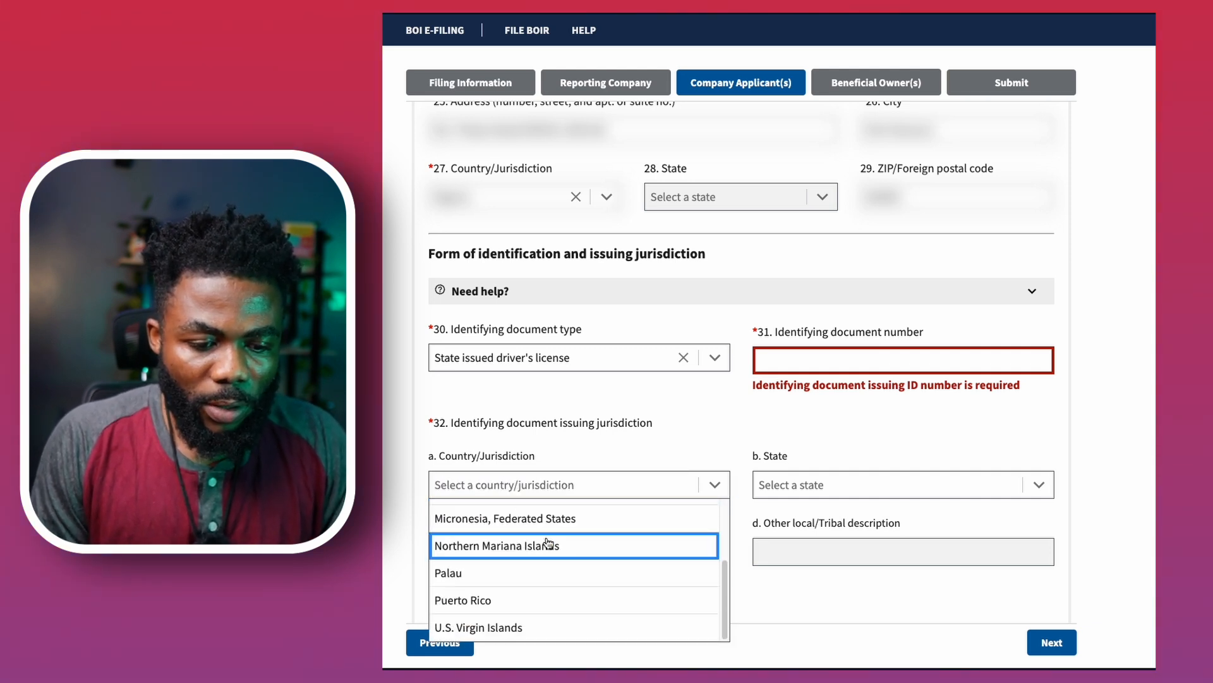
pyautogui.scroll(-2, 548, 543)
pyautogui.scroll(5, 548, 542)
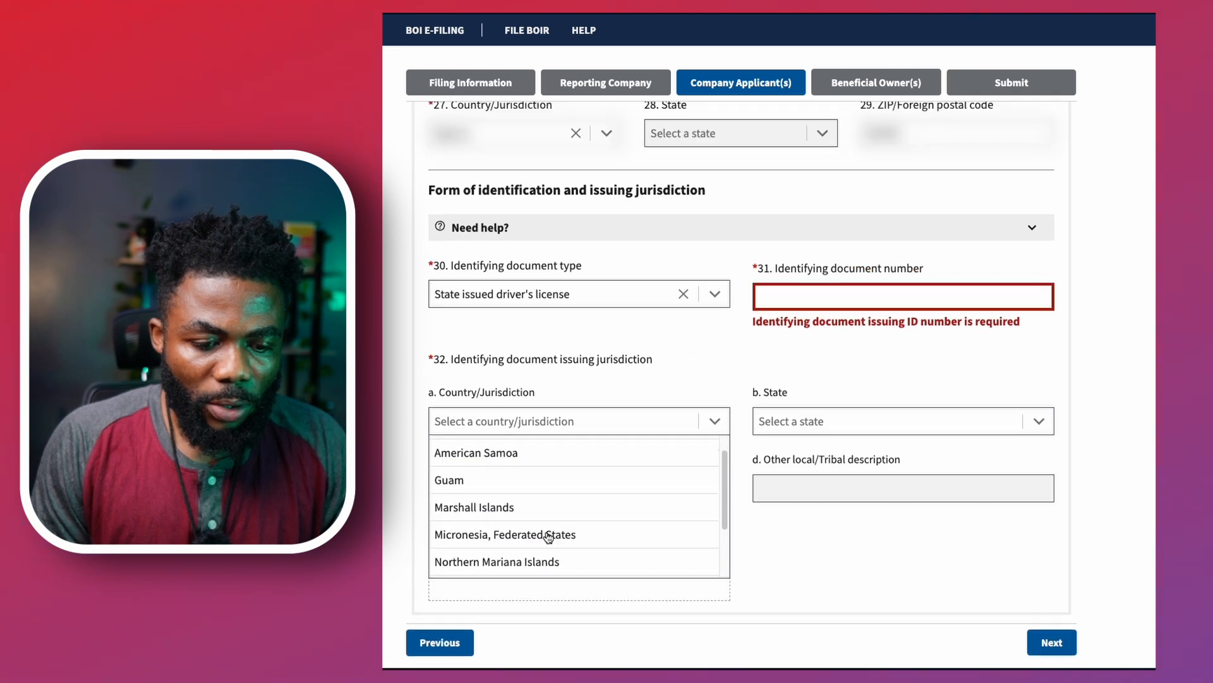
pyautogui.scroll(3, 548, 537)
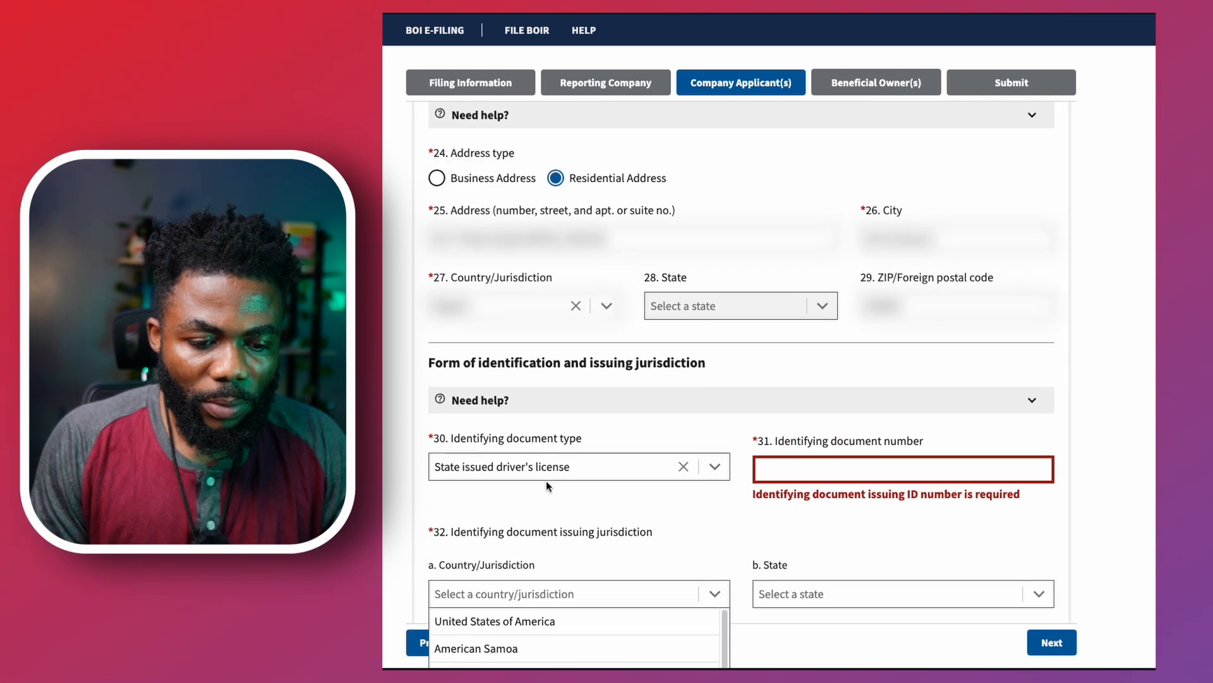
# Try State/local/tribe-issued ID as the identifying document type with Nigeria as the issuing country
pyautogui.click(683, 467)
pyautogui.click(577, 466)
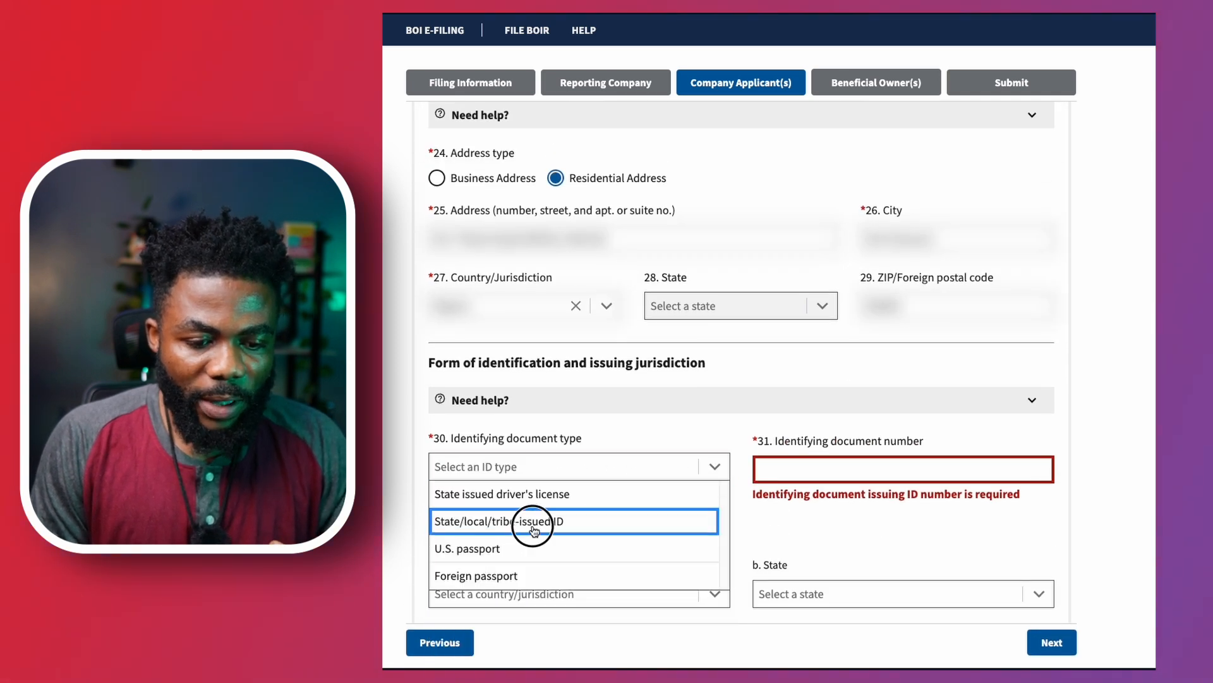
pyautogui.click(532, 521)
pyautogui.scroll(-1, 533, 530)
pyautogui.click(534, 546)
pyautogui.write('nig')
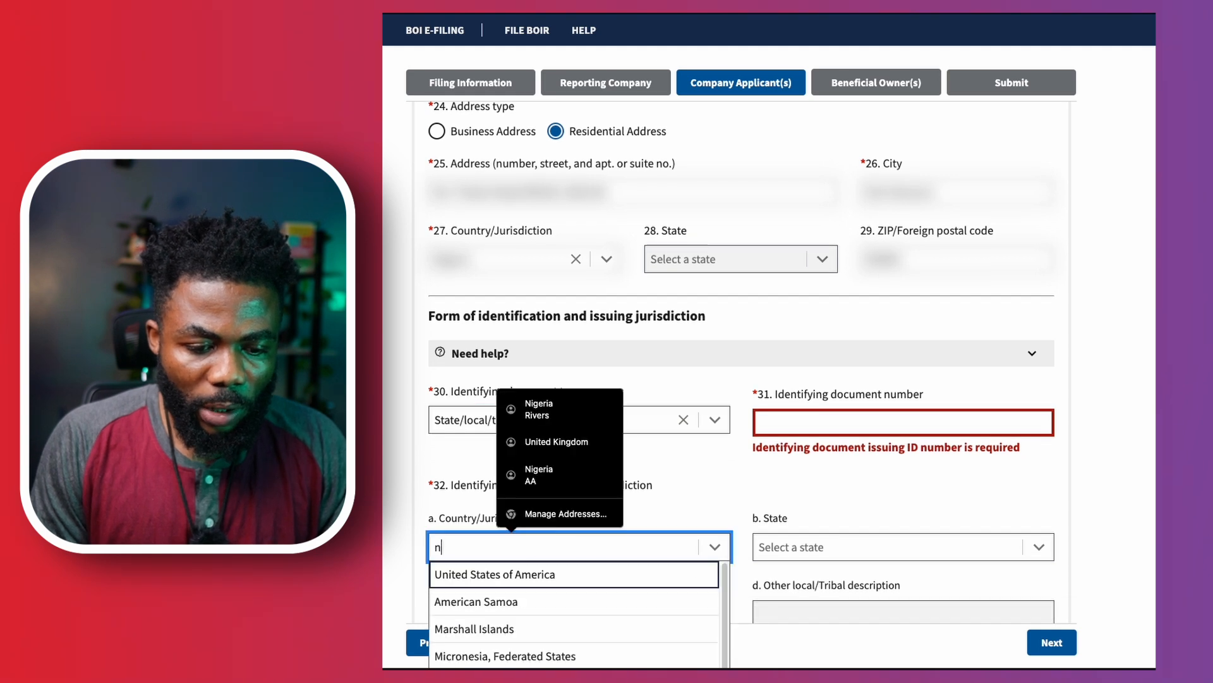
pyautogui.press('BackSpace')
pyautogui.press('BackSpace')
pyautogui.press('BackSpace')
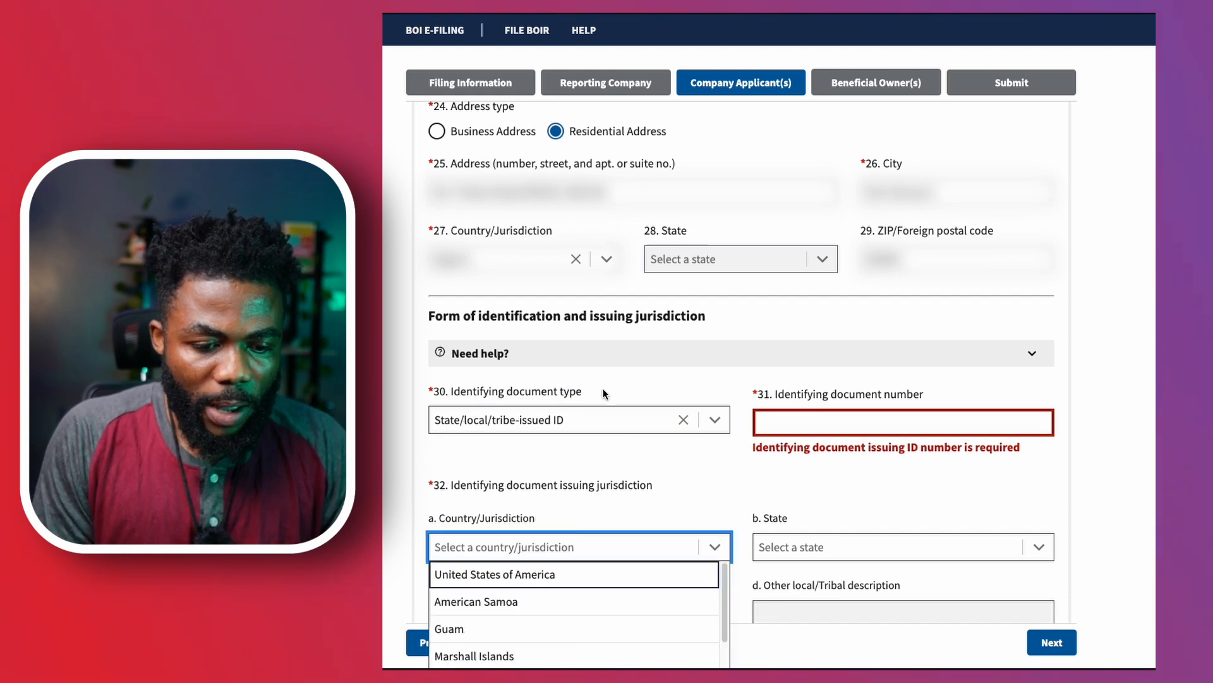
# Try U.S. passport as the identifying document type and check the issuing jurisdiction it assigns
pyautogui.click(682, 420)
pyautogui.click(634, 415)
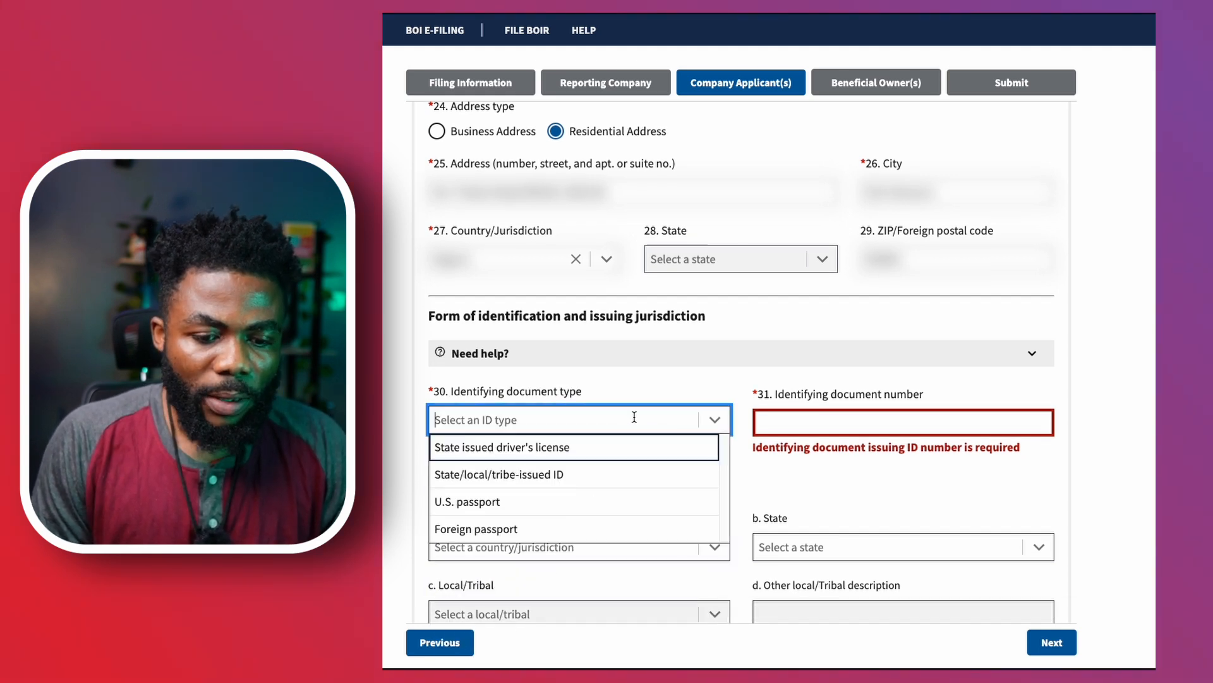
pyautogui.click(530, 505)
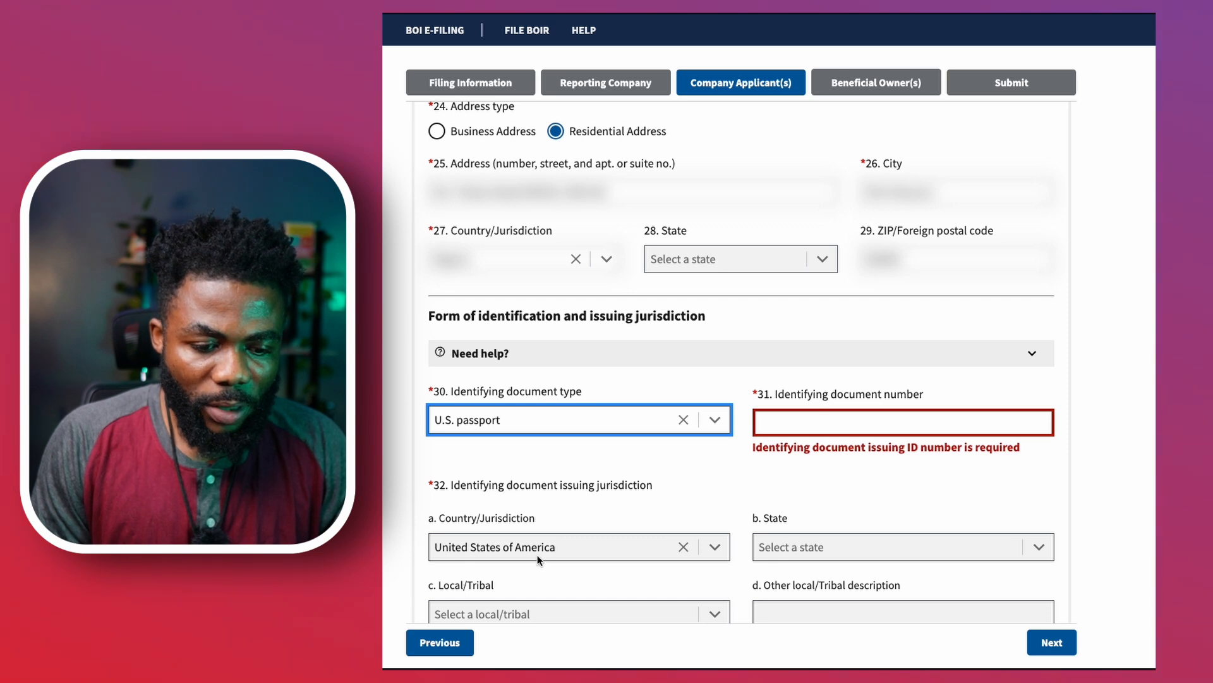
pyautogui.scroll(-1, 537, 553)
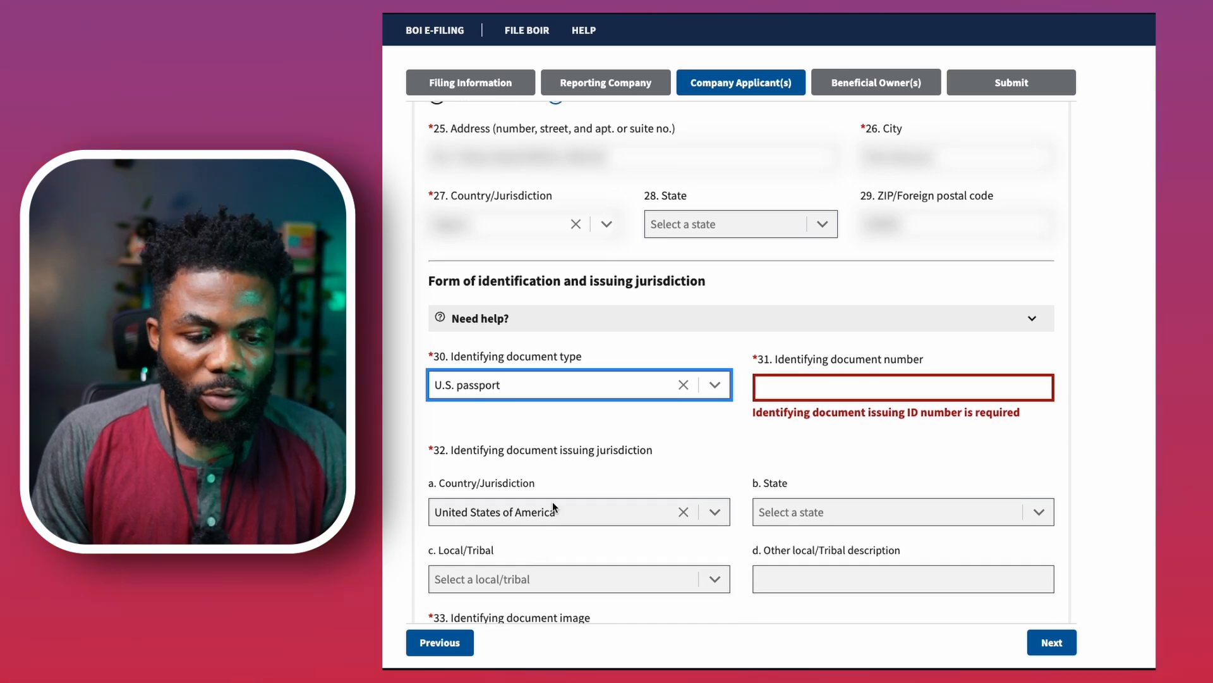
# Set the applicant's identifying document type to Foreign passport and its issuing country to Nigeria
pyautogui.click(681, 382)
pyautogui.click(681, 382)
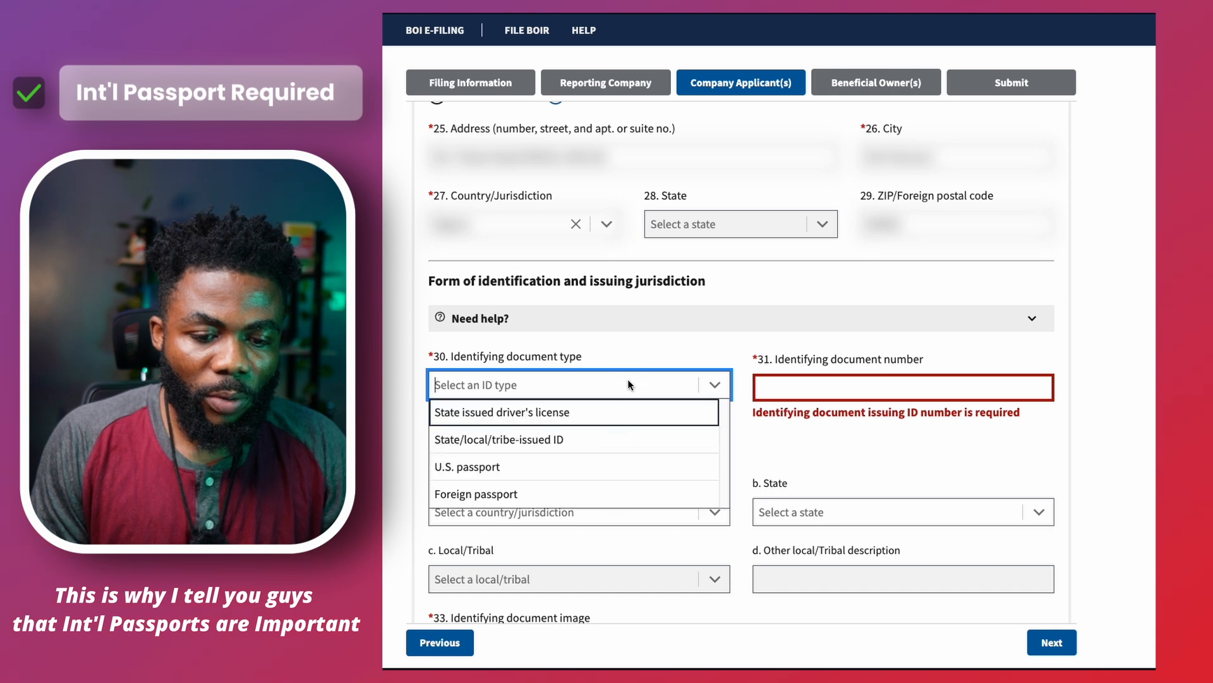
pyautogui.click(552, 495)
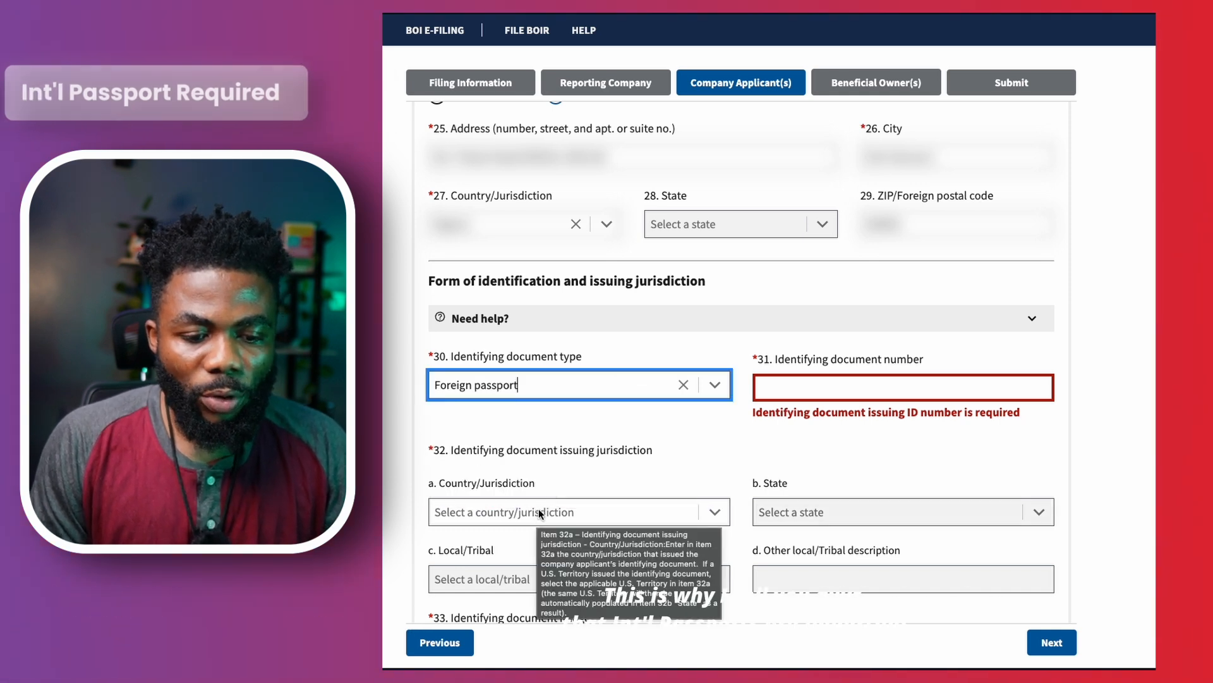
pyautogui.click(534, 511)
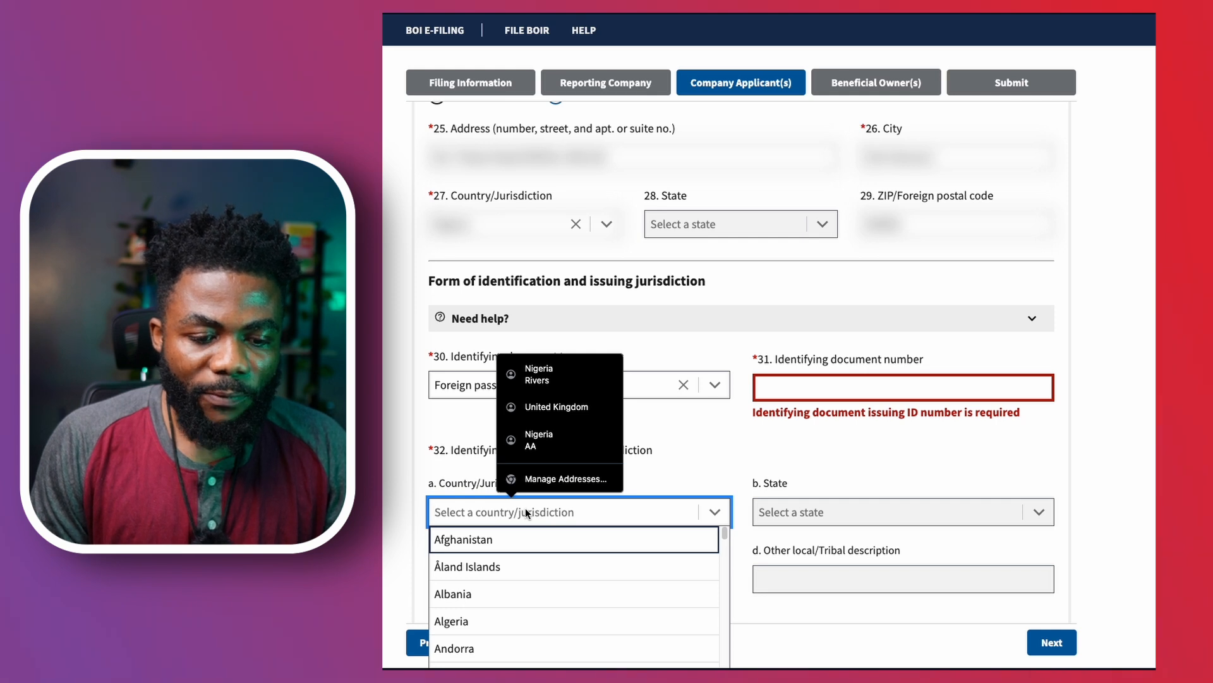
pyautogui.write('nige')
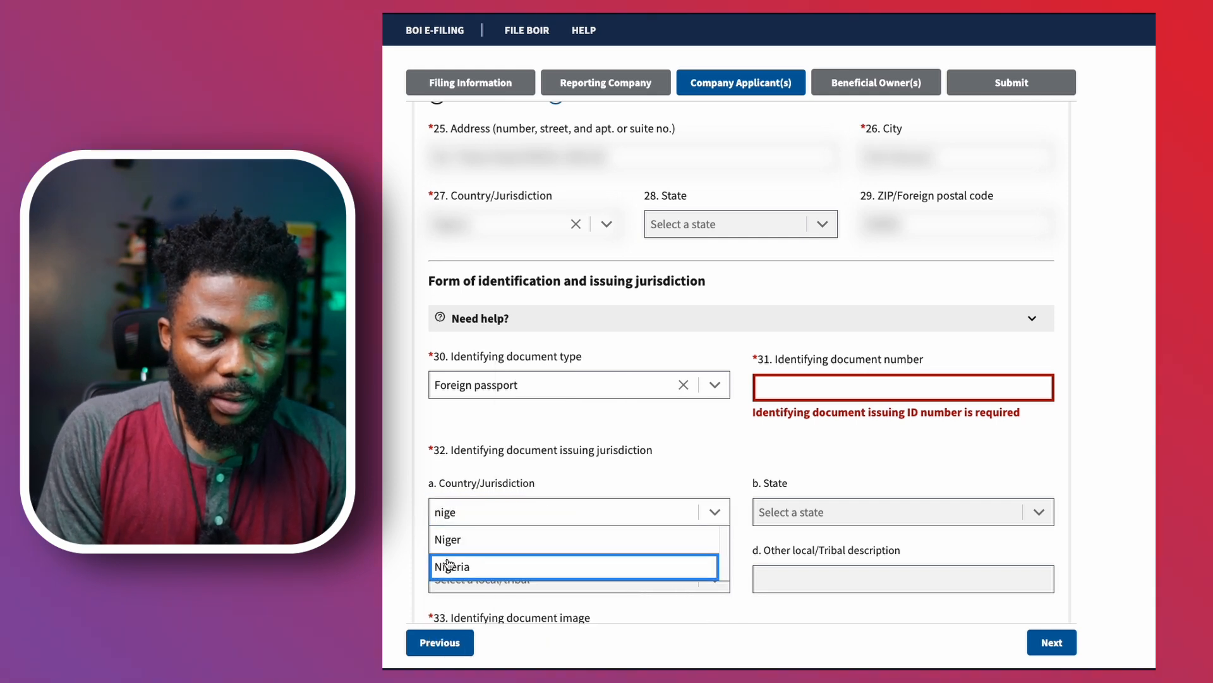
pyautogui.click(448, 564)
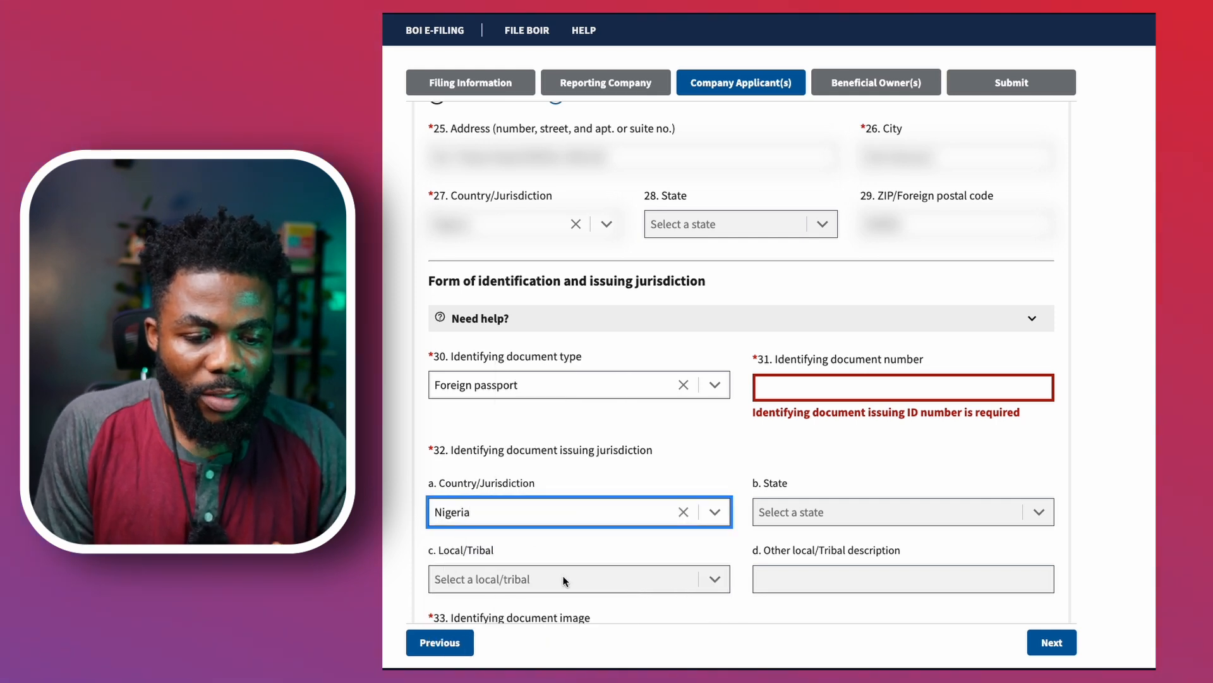
# Complete the identification details with the passport number and the image PassPort.jpeg, and continue to the beneficial owners section
pyautogui.scroll(-1, 564, 580)
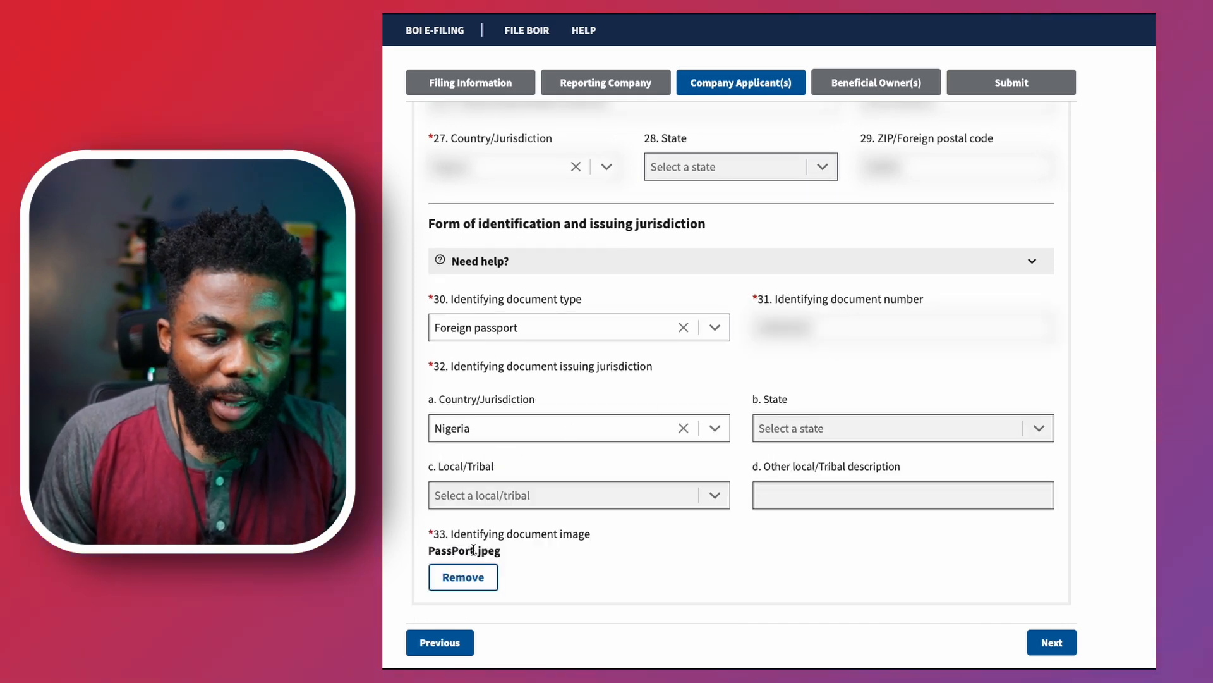
pyautogui.moveTo(476, 553)
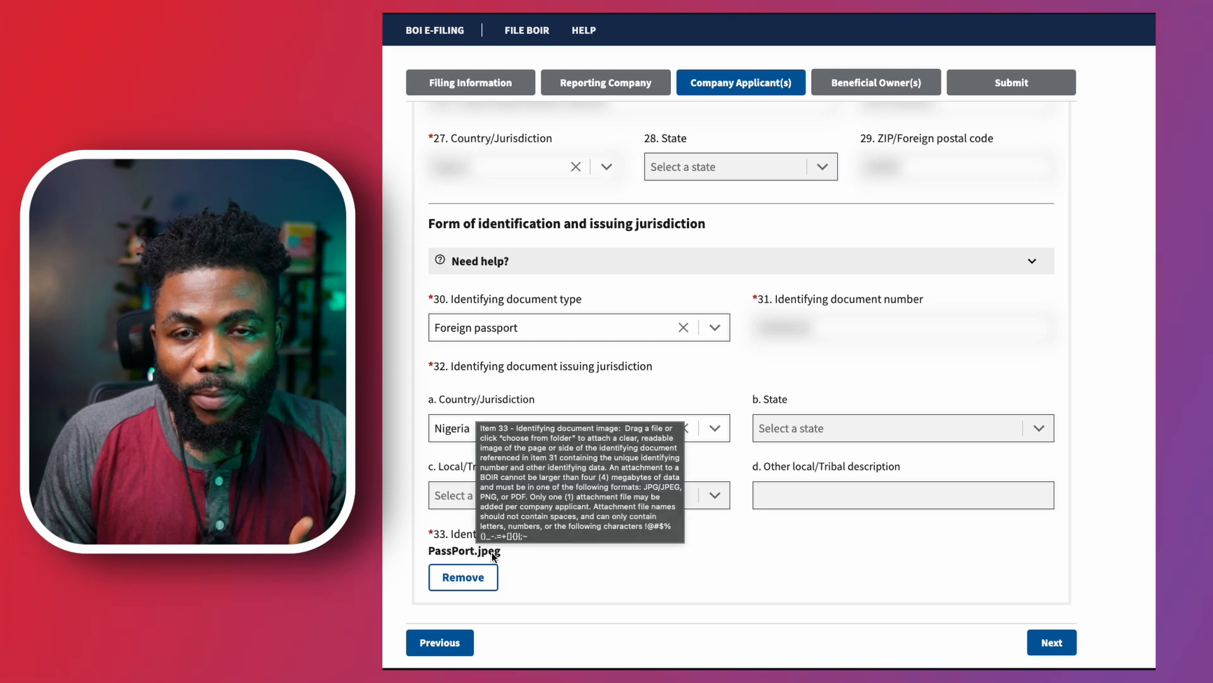
pyautogui.click(1052, 643)
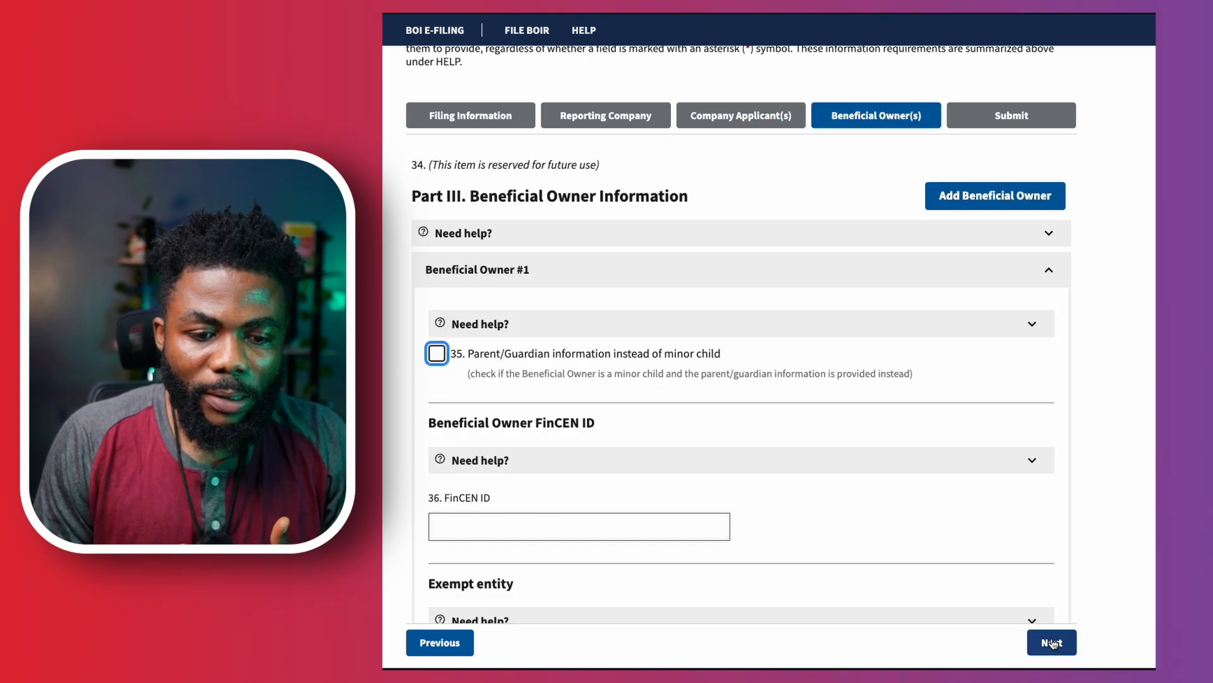
# Review the parent/guardian, FinCEN ID and exempt entity items for Beneficial Owner #1
pyautogui.scroll(-1, 894, 193)
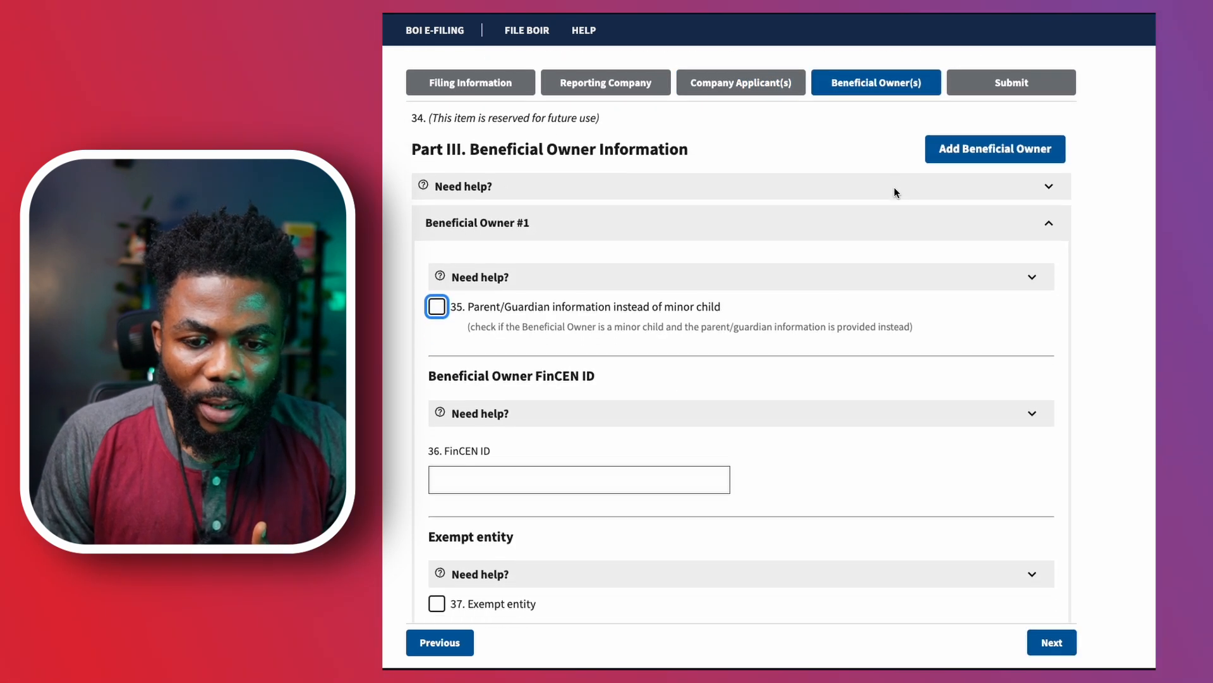
pyautogui.scroll(-1, 557, 280)
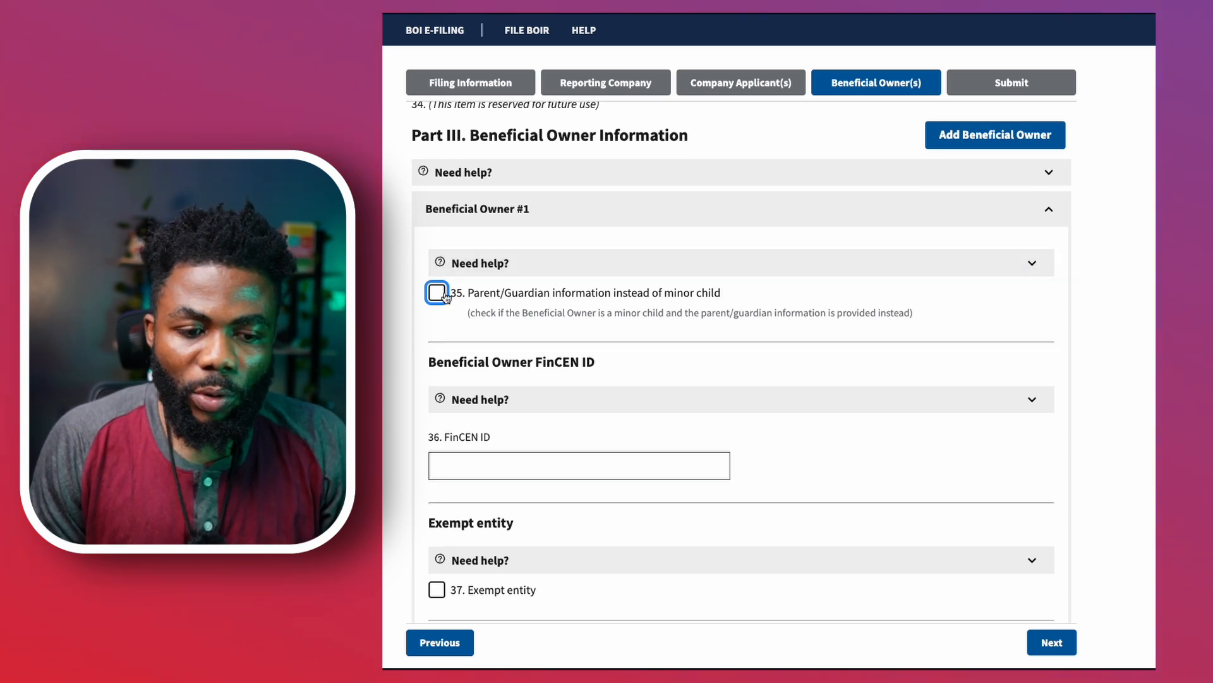
pyautogui.click(467, 303)
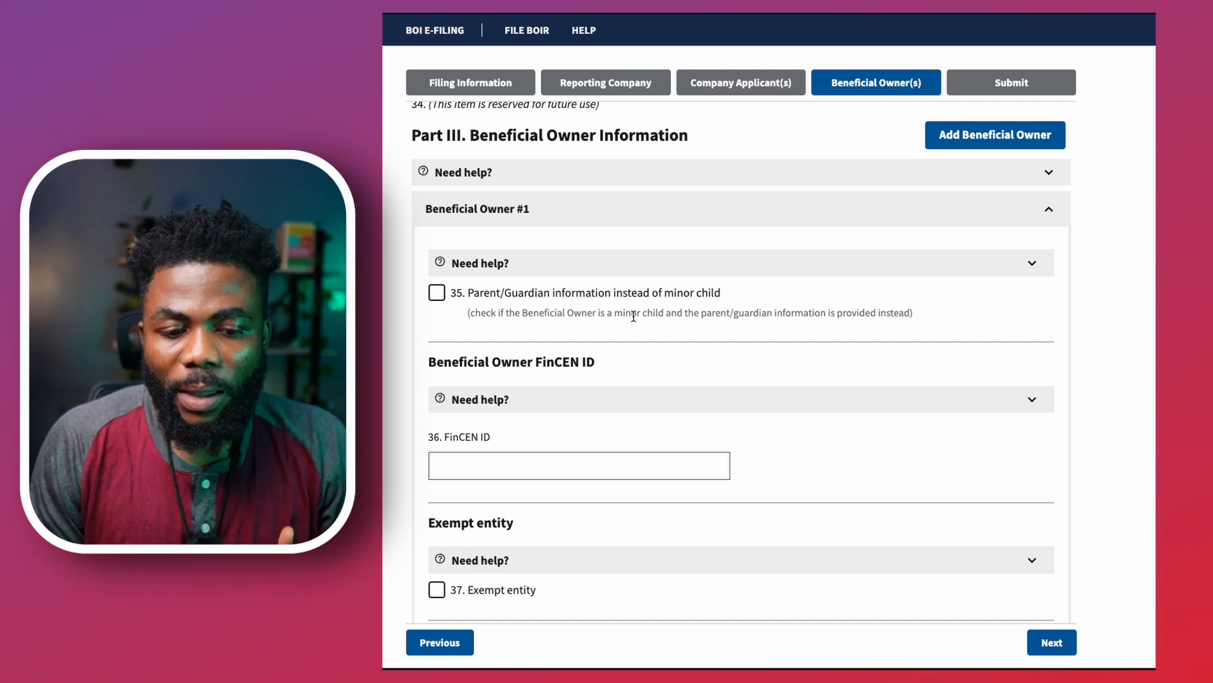
pyautogui.scroll(-3, 634, 316)
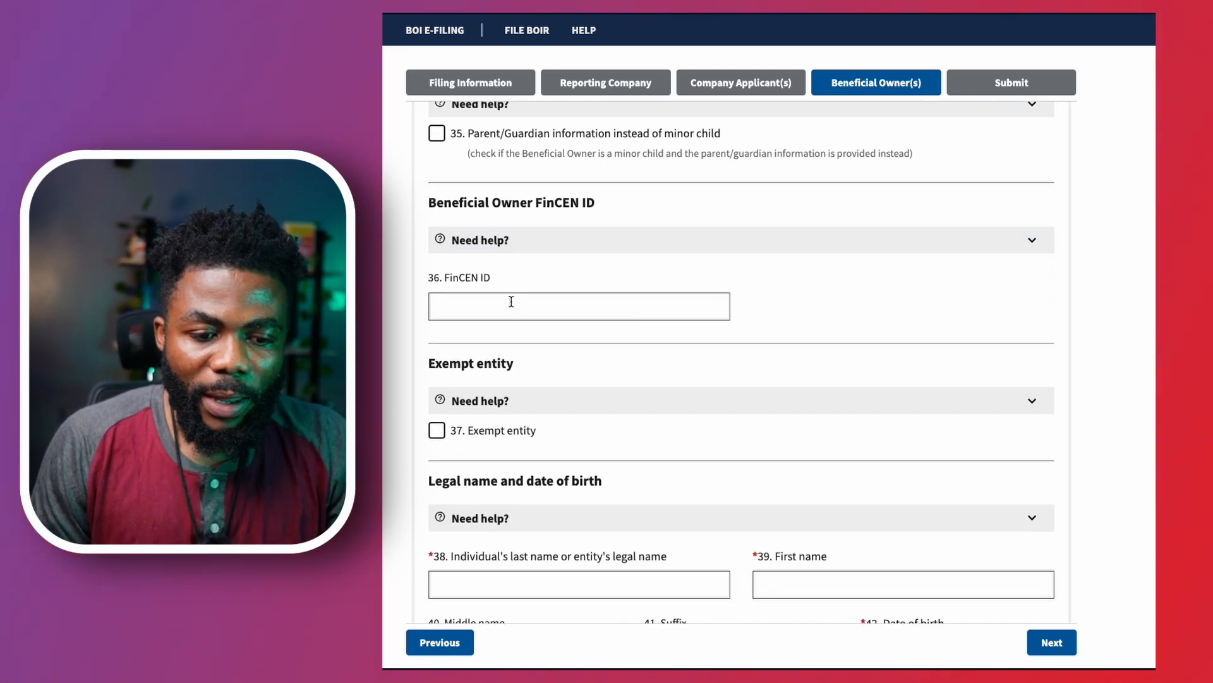
# Fill in the beneficial owner's legal name, date of birth, Nigerian residential address, and foreign passport details issued by Nigeria, with the image PassPort.jpeg
pyautogui.moveTo(509, 310)
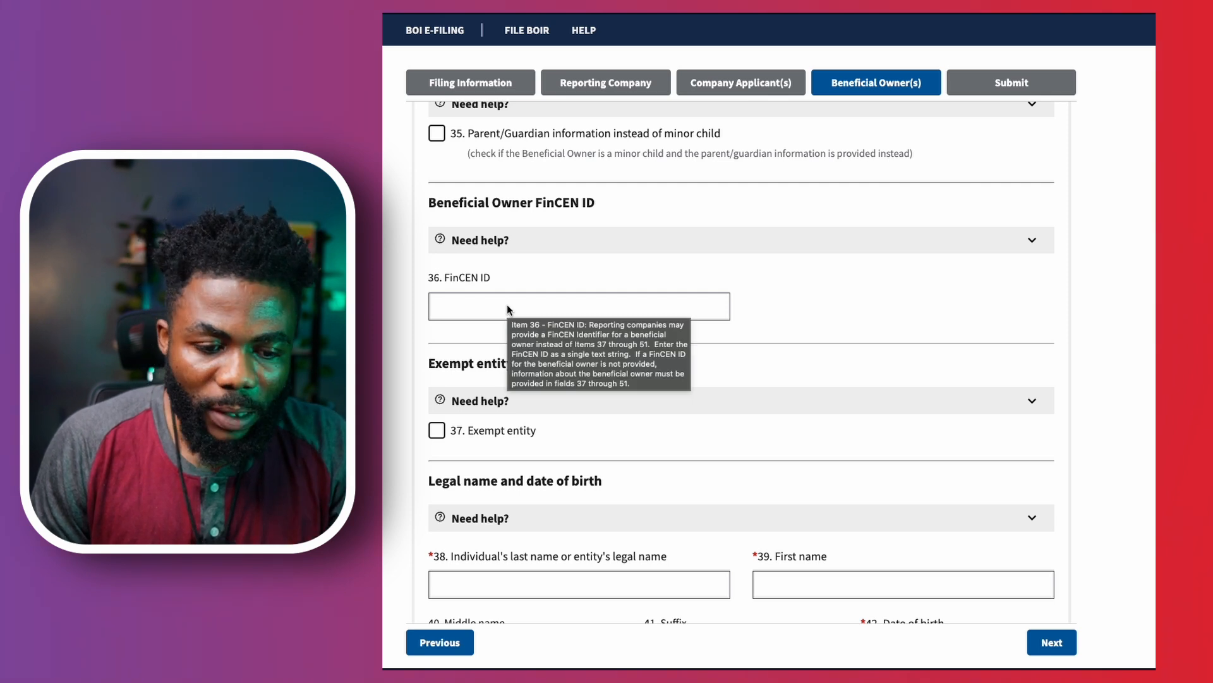
pyautogui.scroll(-3, 507, 309)
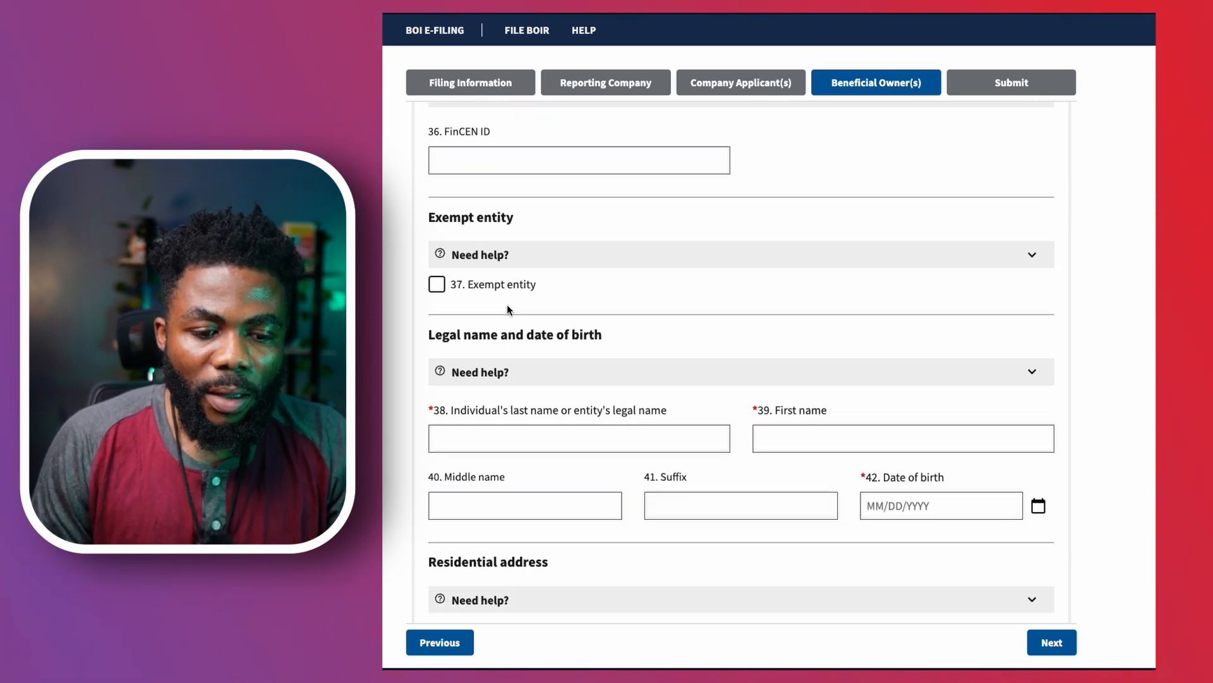
pyautogui.scroll(-1, 507, 305)
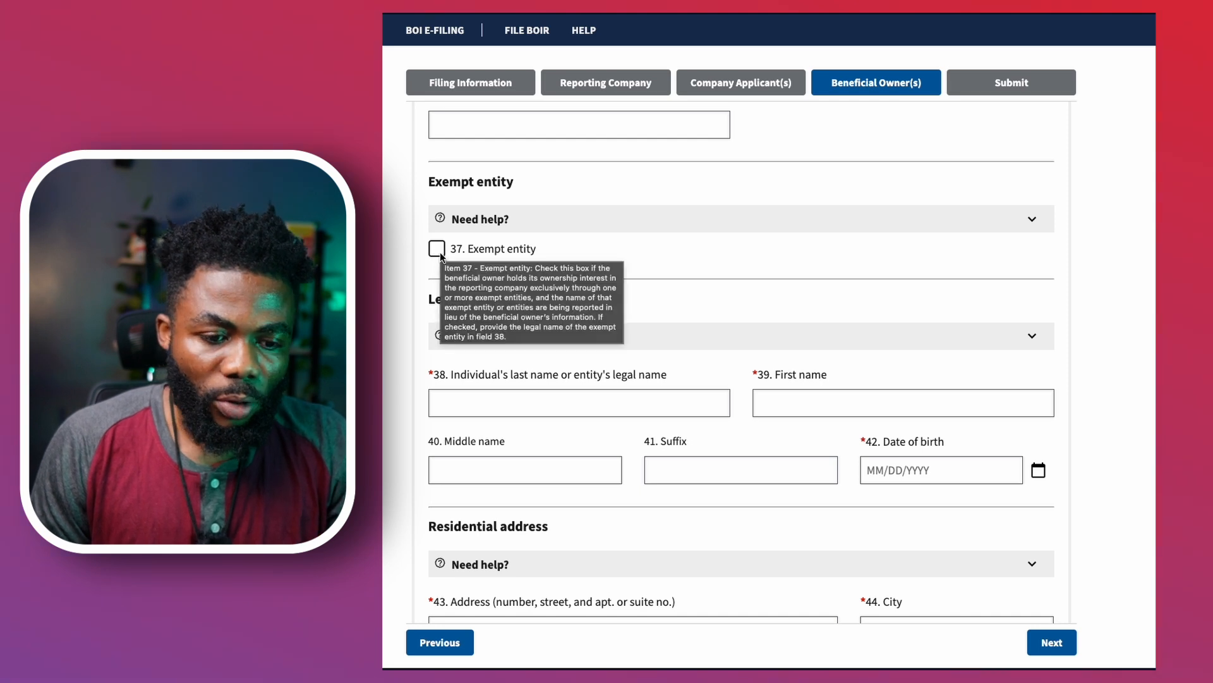
pyautogui.scroll(5, 430, 292)
pyautogui.scroll(-2, 437, 411)
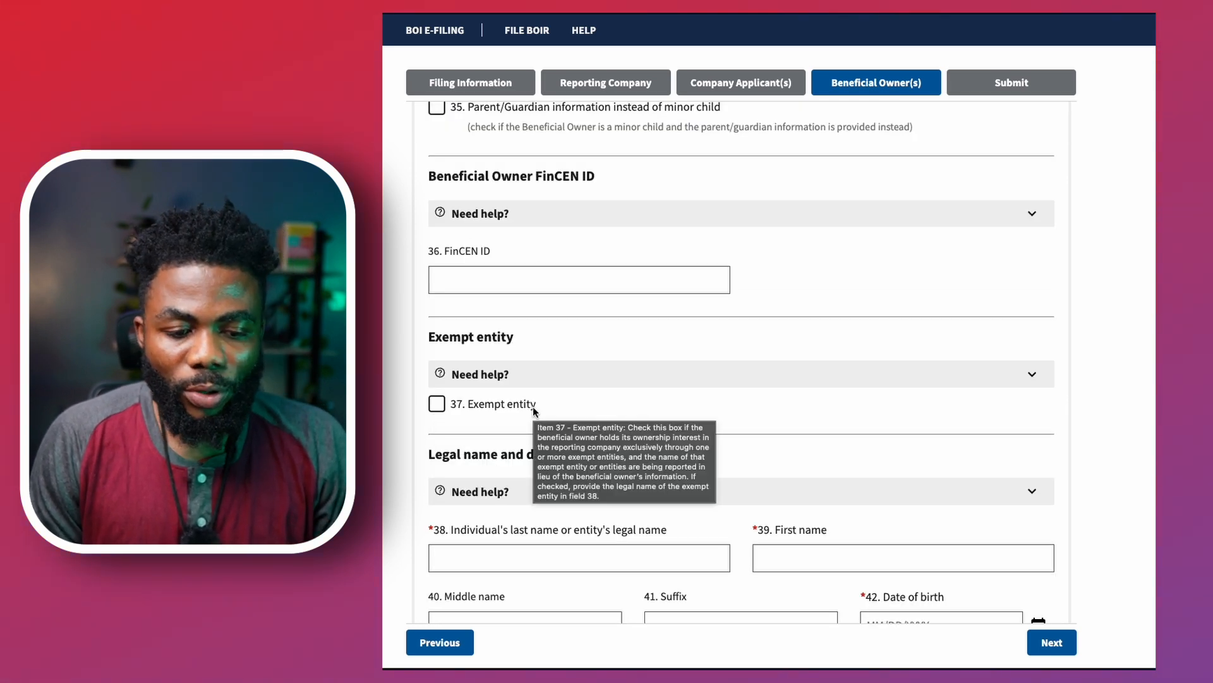
pyautogui.scroll(-3, 534, 408)
pyautogui.click(542, 384)
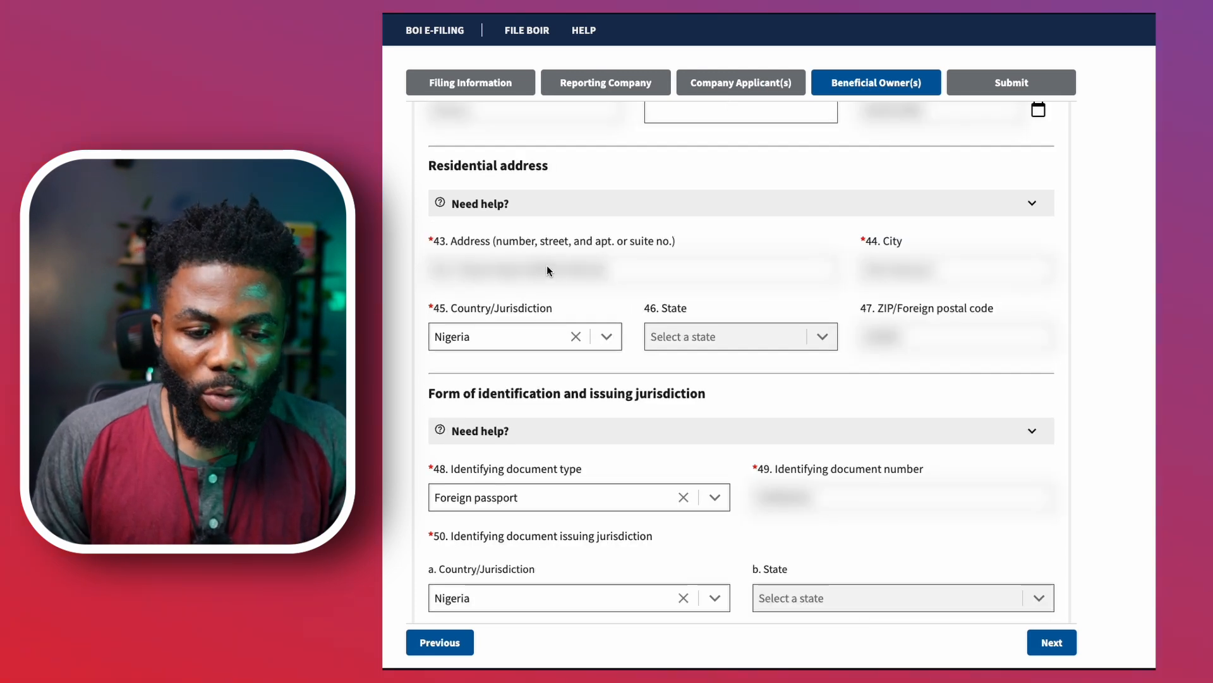
# Review the beneficial owner's name, address and identification entries, and continue to the submission section
pyautogui.scroll(-1, 547, 265)
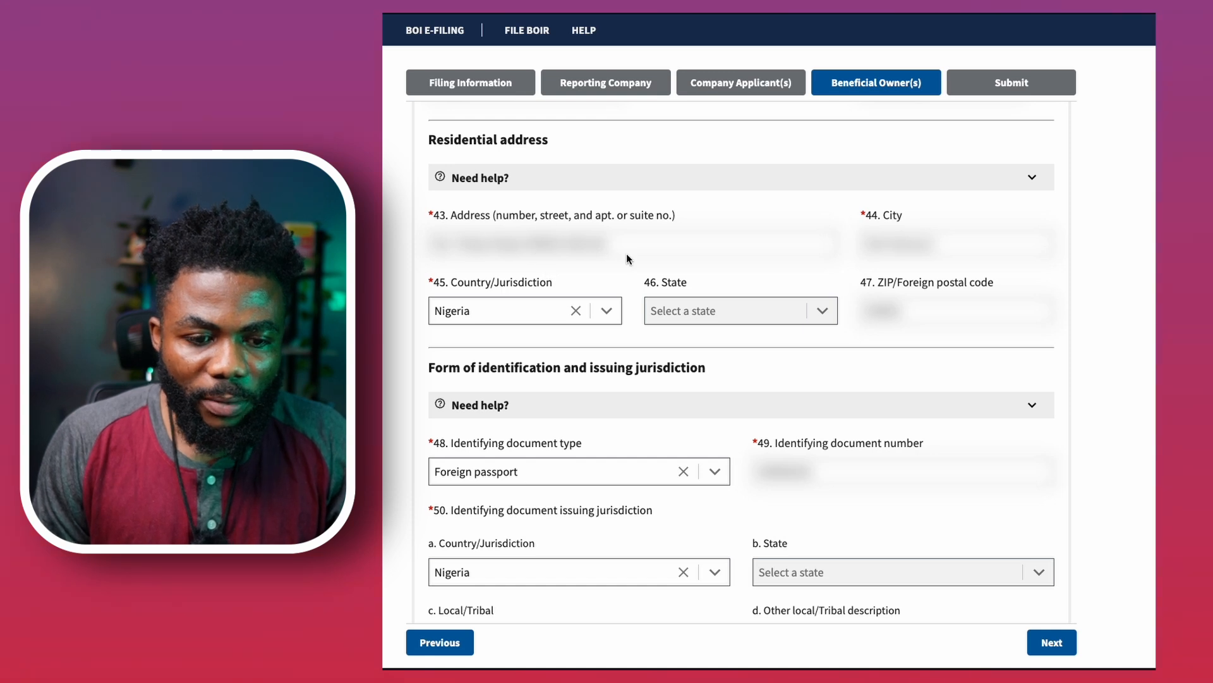
pyautogui.scroll(3, 627, 253)
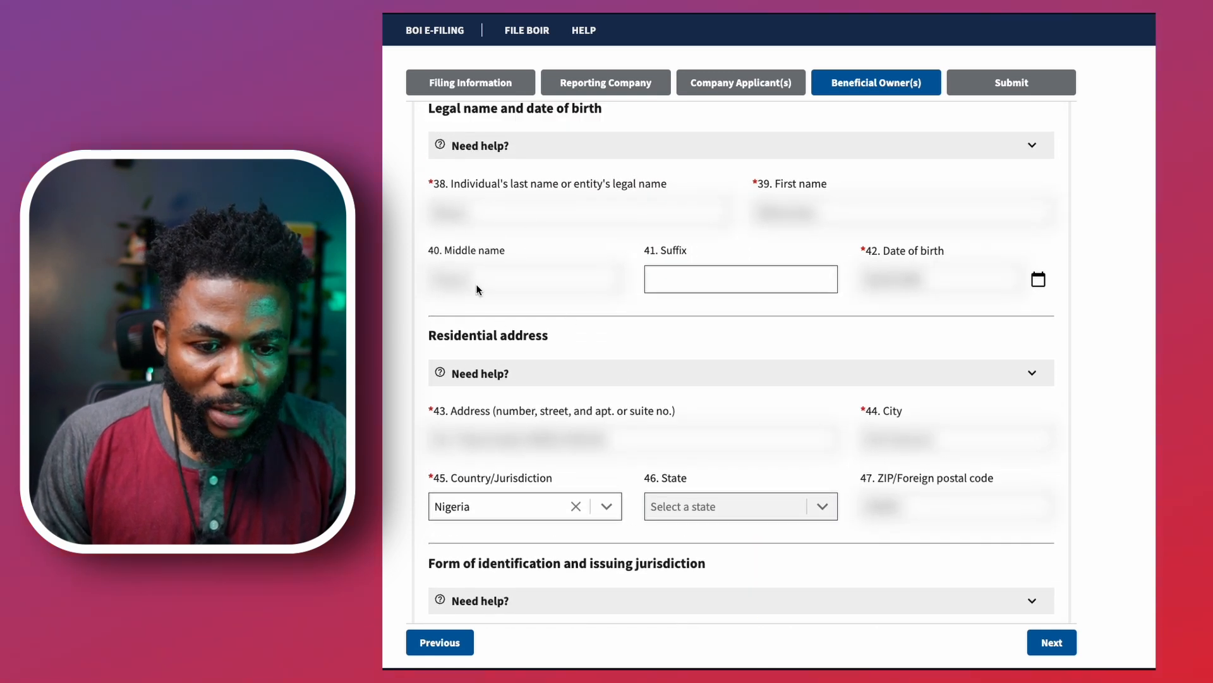
pyautogui.scroll(-1, 813, 310)
pyautogui.scroll(-3, 810, 306)
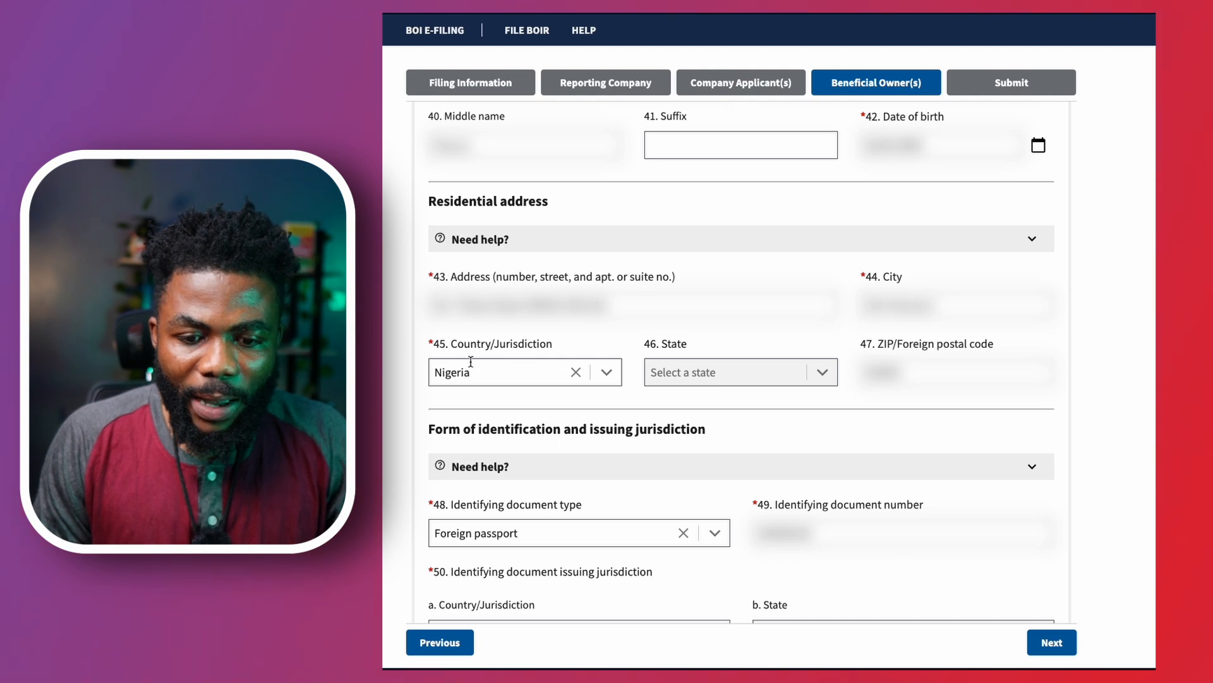
pyautogui.scroll(-6, 929, 358)
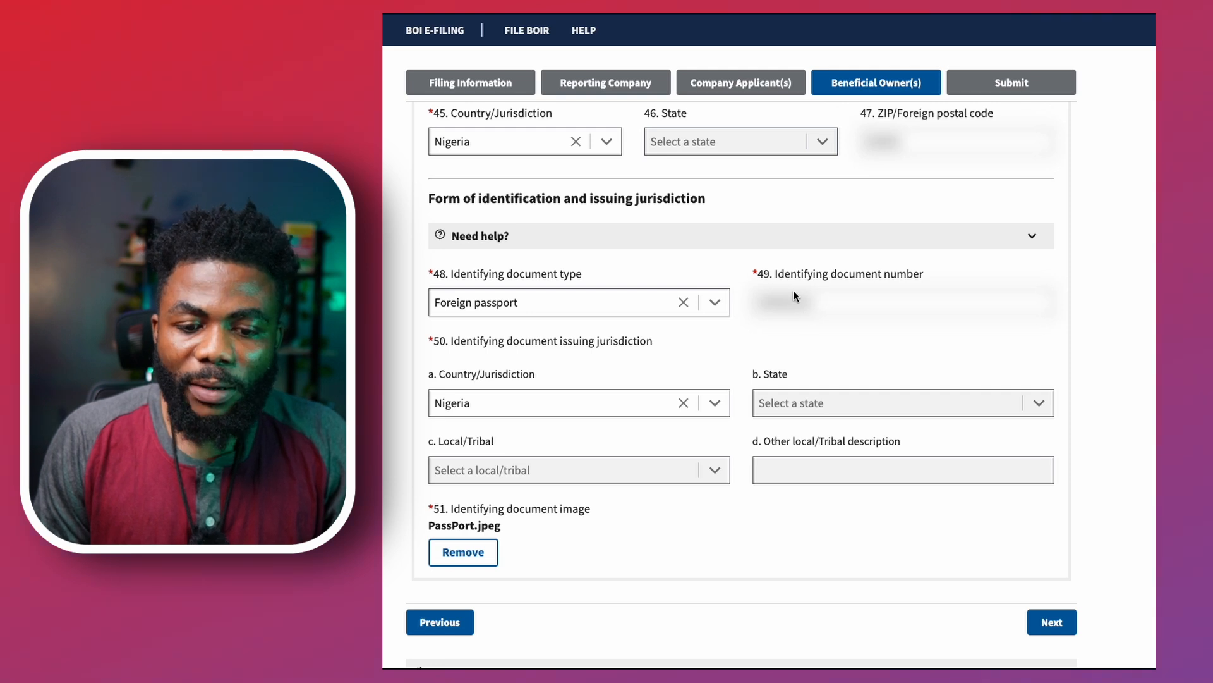
pyautogui.scroll(2, 795, 295)
pyautogui.scroll(3, 794, 296)
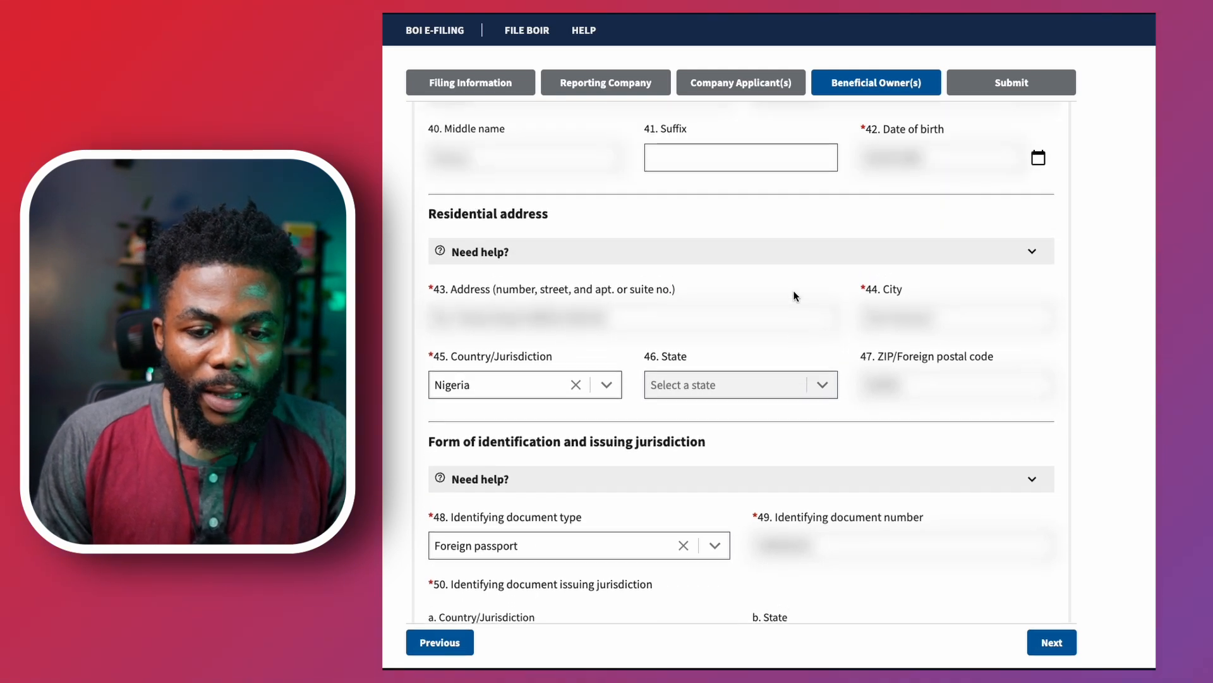
pyautogui.scroll(-6, 794, 296)
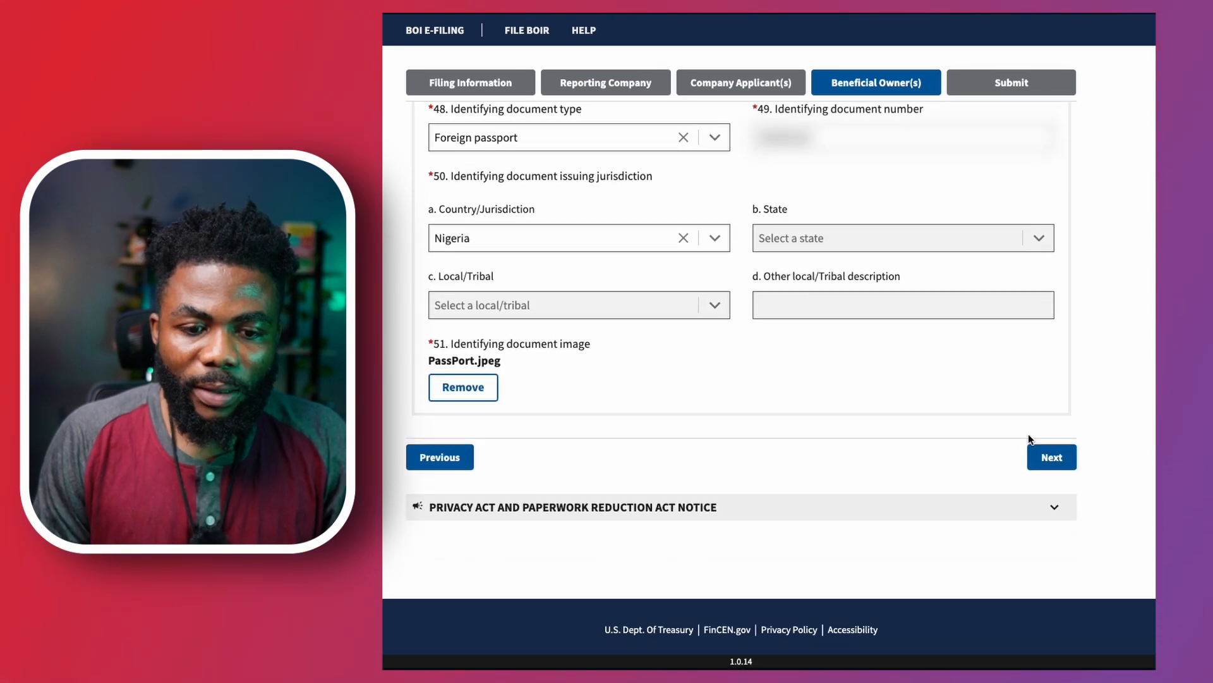
pyautogui.click(1052, 454)
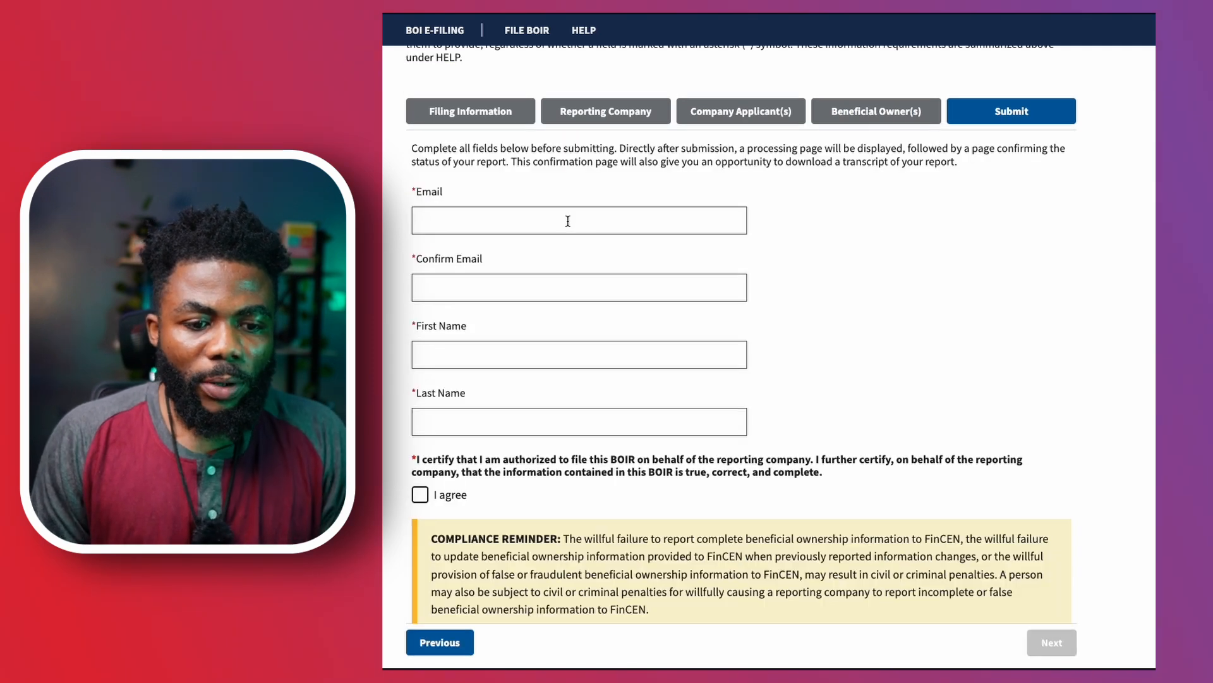
# Enter and confirm the submitter's email, fill in their first and last name, agree to the certification, and submit the BOIR
pyautogui.scroll(-1, 566, 236)
pyautogui.scroll(-1, 565, 237)
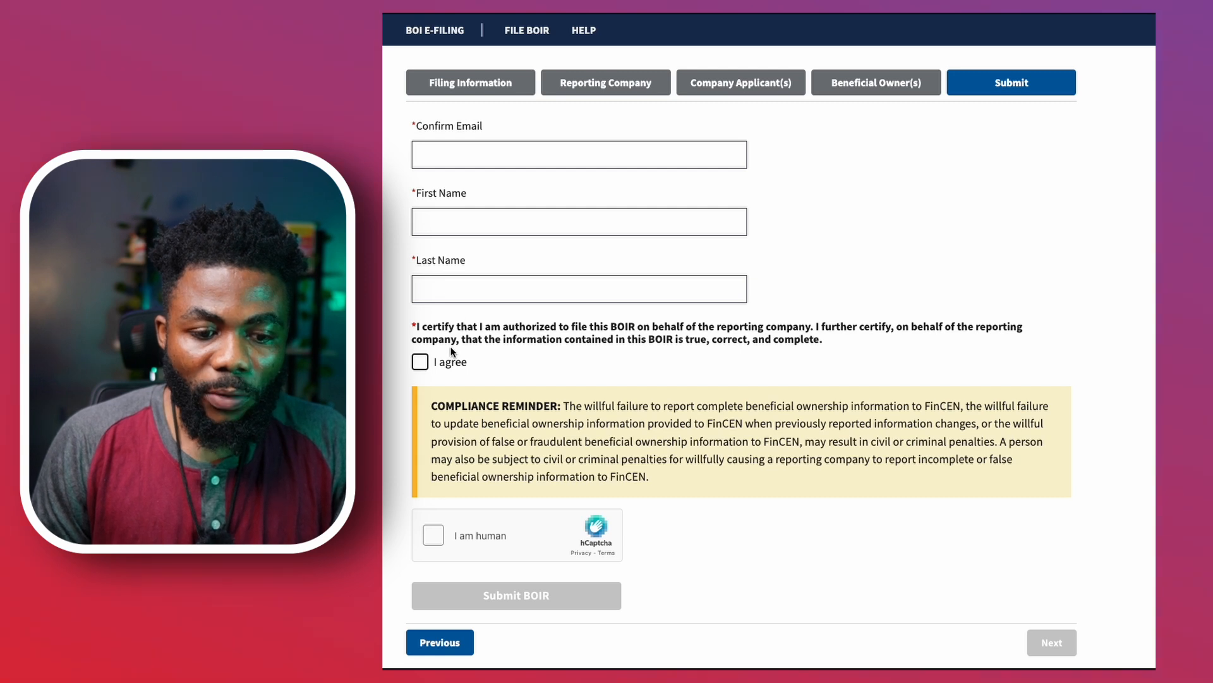
pyautogui.scroll(-1, 452, 351)
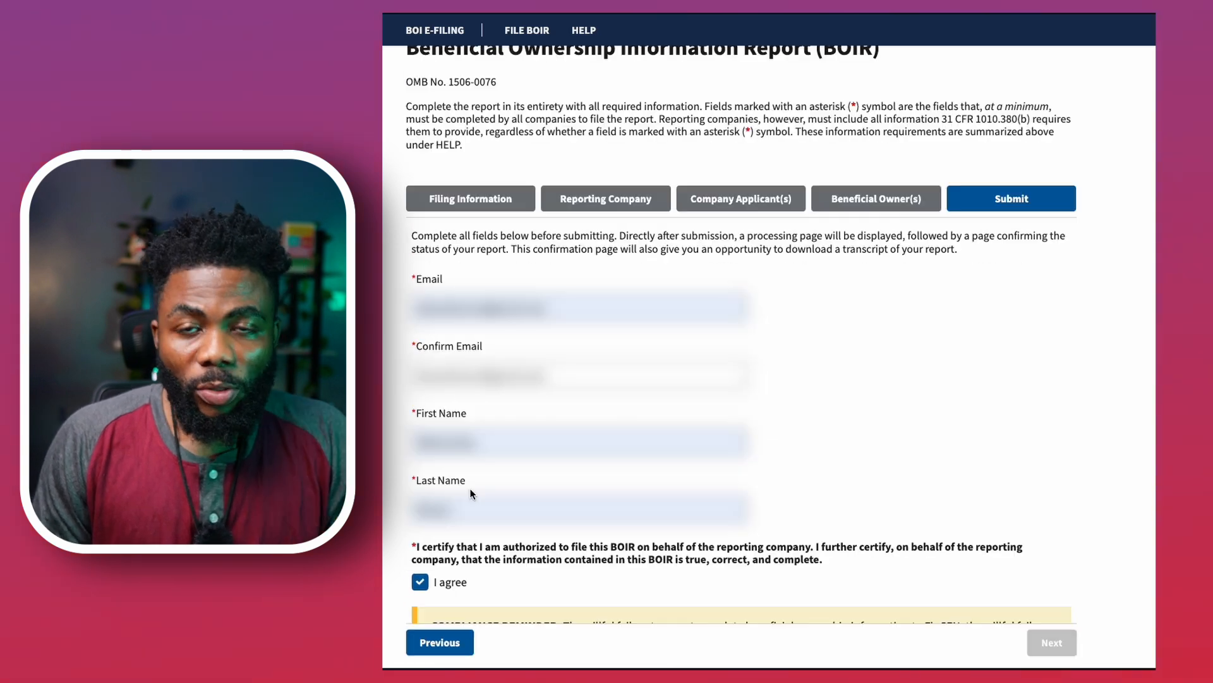
pyautogui.scroll(-1, 469, 494)
pyautogui.scroll(-4, 470, 490)
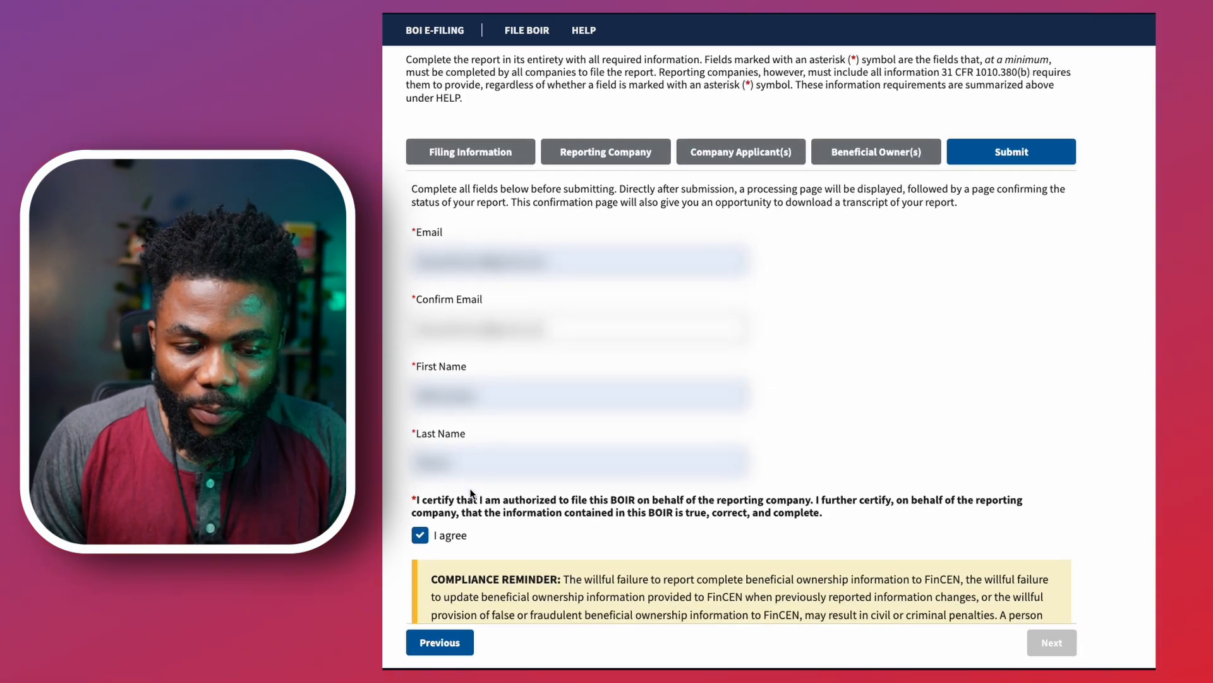
pyautogui.click(491, 525)
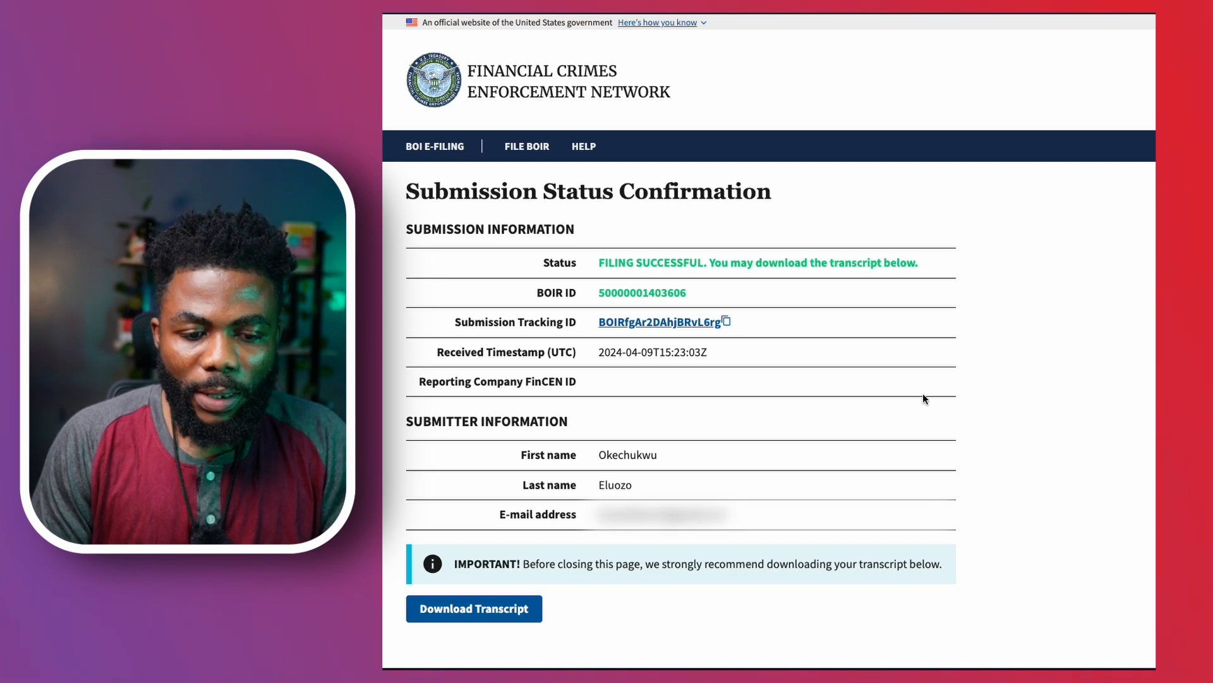
# Start downloading the transcript of the submitted report
pyautogui.click(517, 613)
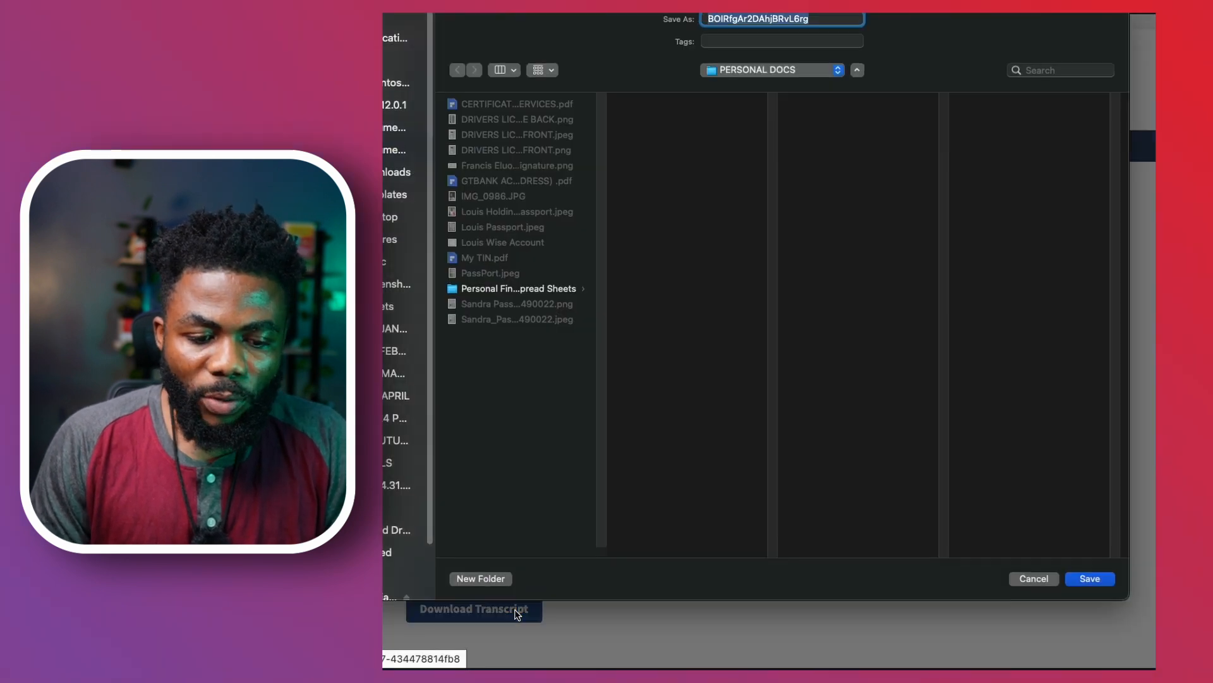